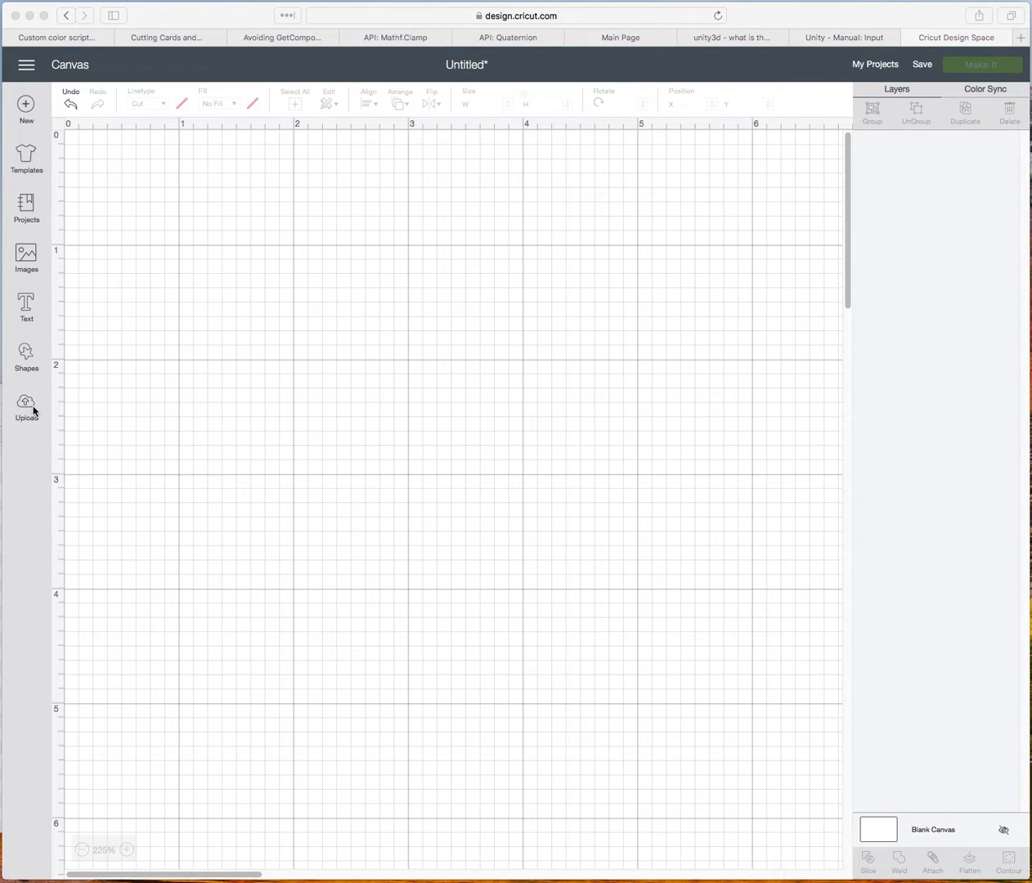
Add a square to the canvas, move it close to the grid origin and shrink it to about 2.18 inches
{"action": "left_click", "coordinate": [26, 351]}
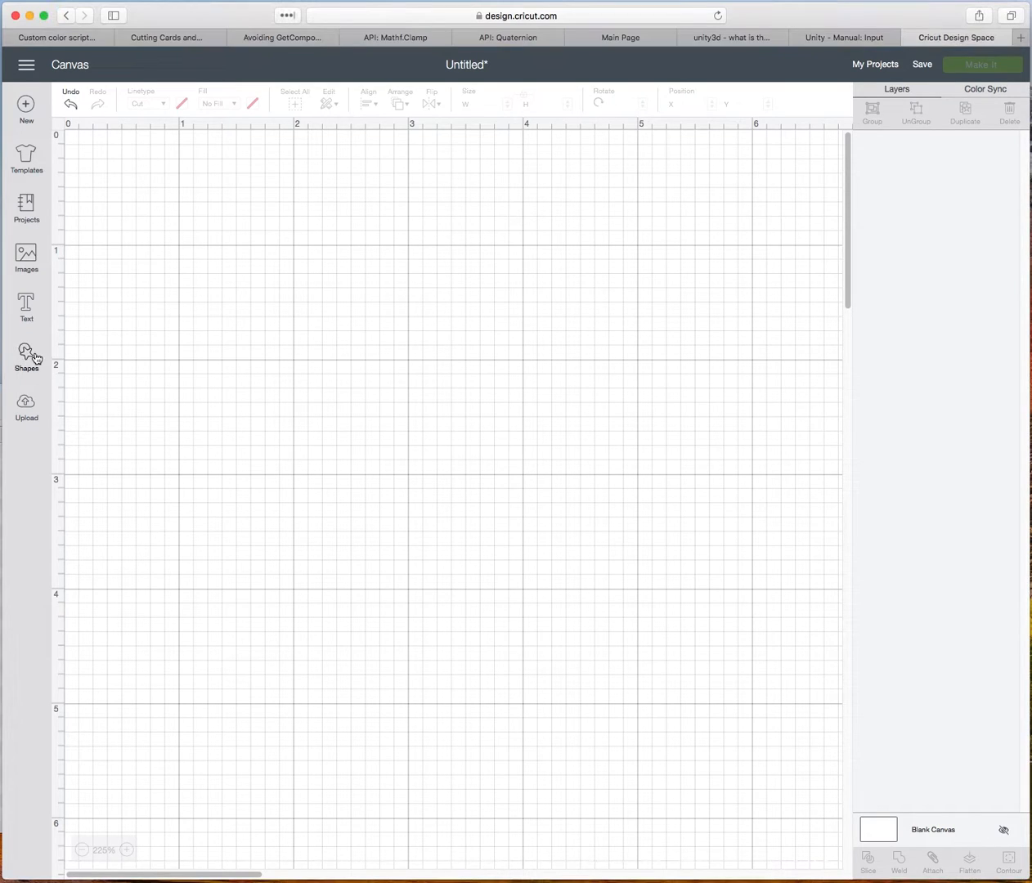
{"action": "left_click", "coordinate": [28, 358]}
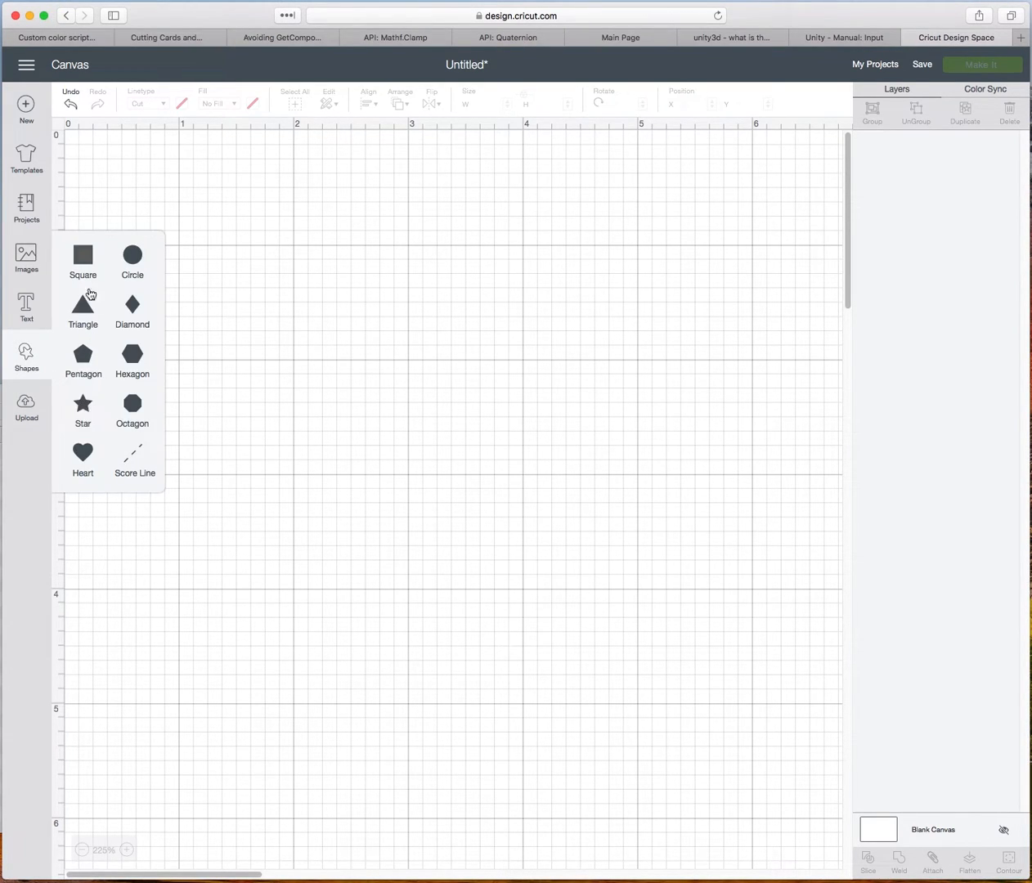
{"action": "left_click", "coordinate": [82, 258]}
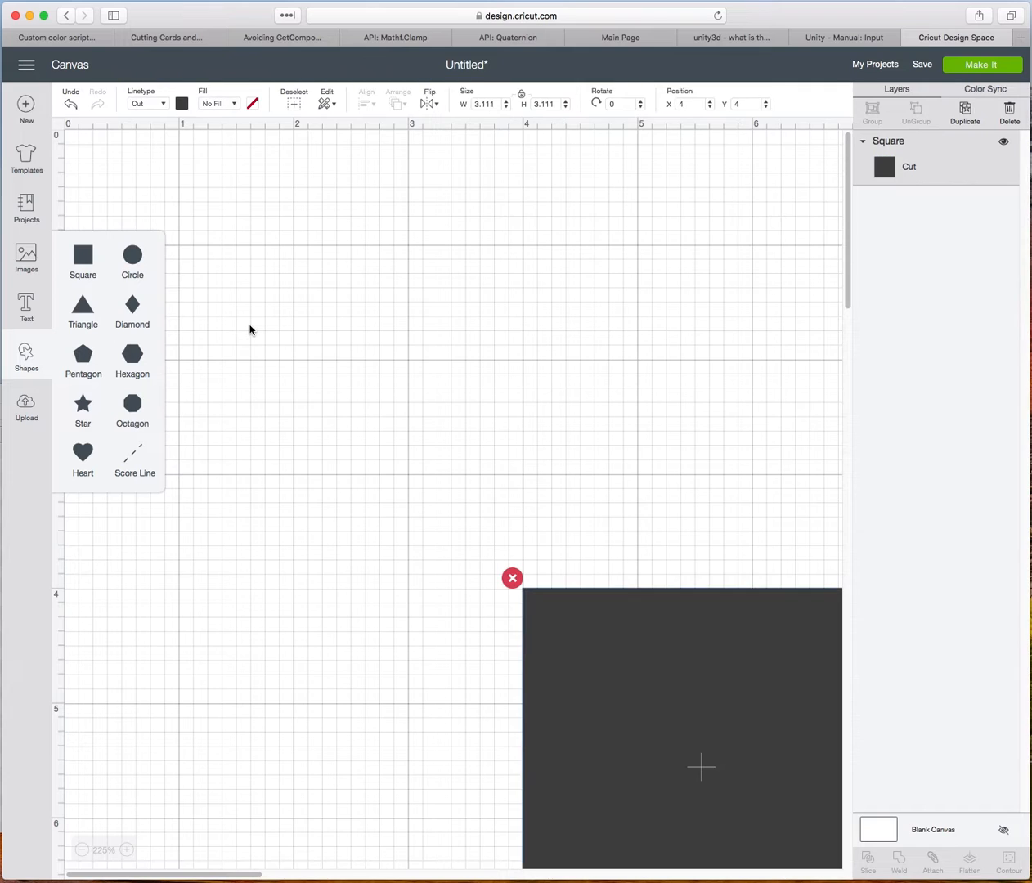
{"action": "left_click_drag", "start_coordinate": [634, 705], "coordinate": [258, 321]}
{"action": "left_click_drag", "start_coordinate": [511, 568], "coordinate": [404, 462]}
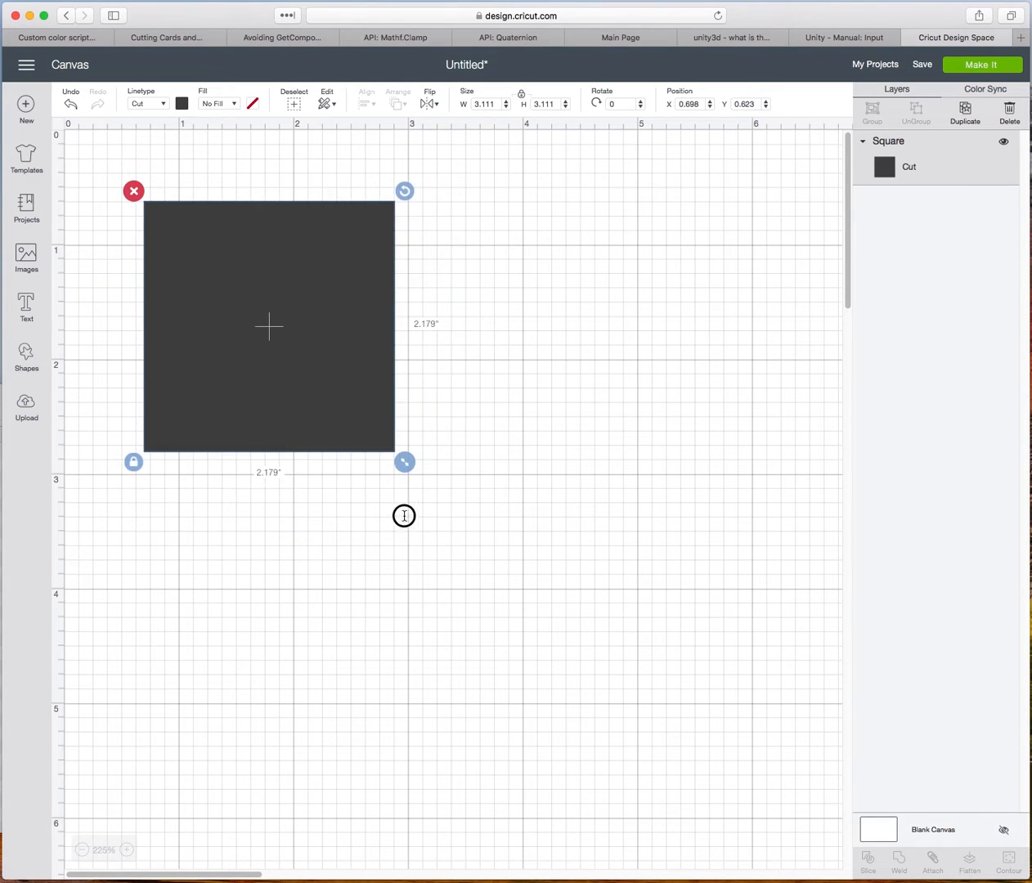
Change the square's material color to white and nudge it slightly on the canvas
{"action": "left_click", "coordinate": [183, 103]}
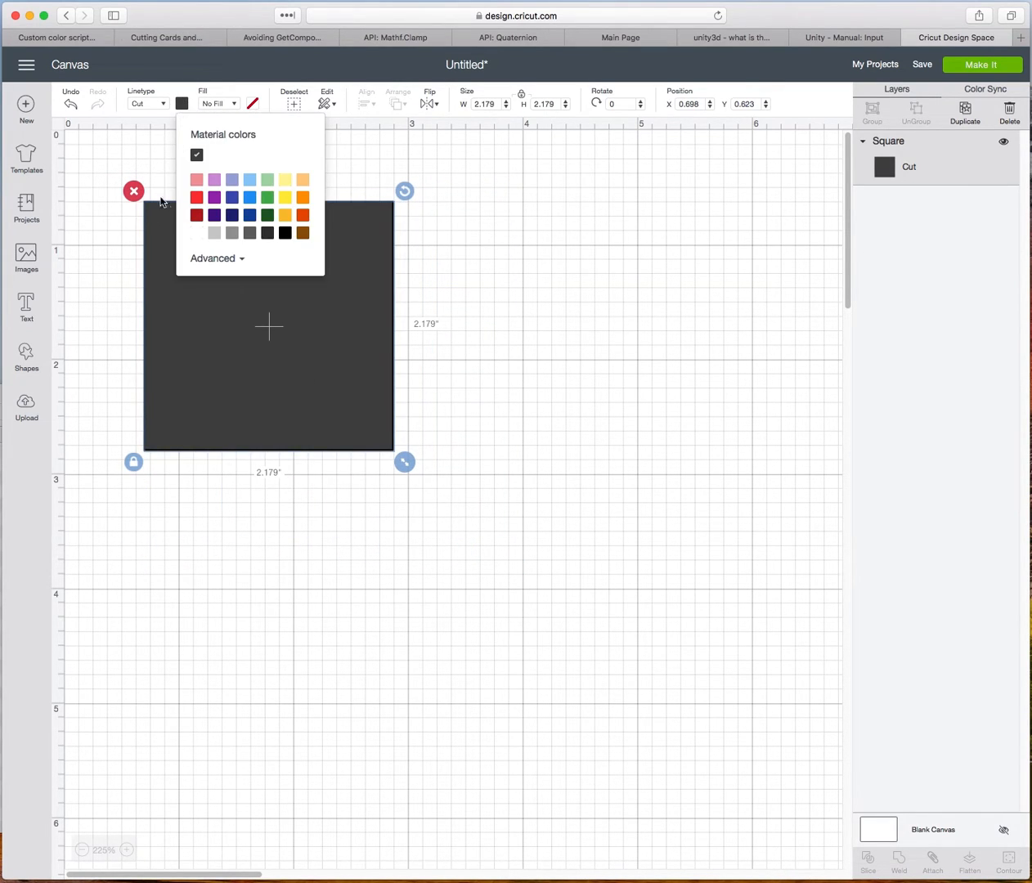
{"action": "left_click", "coordinate": [196, 233]}
{"action": "left_click_drag", "start_coordinate": [359, 417], "coordinate": [356, 428]}
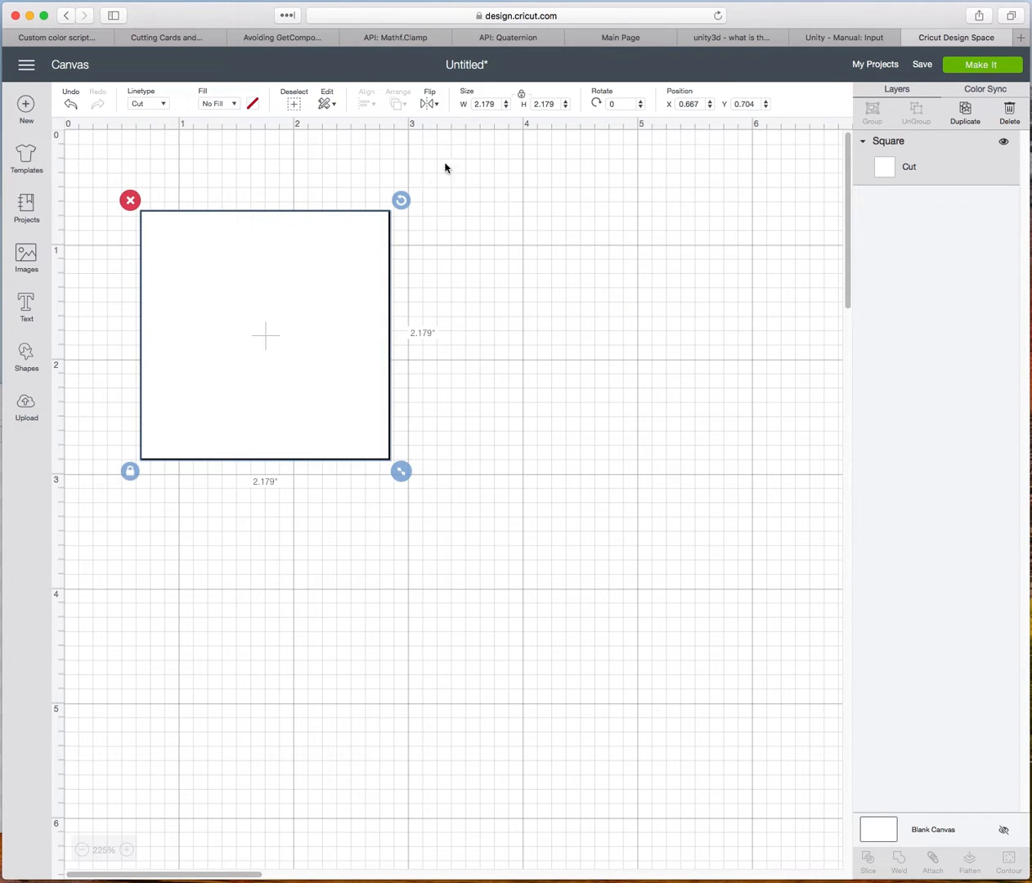
Unlock the square's proportions and set its size to 1.25 inches wide by 1.75 inches high
{"action": "left_click", "coordinate": [522, 96]}
{"action": "left_click", "coordinate": [501, 104]}
{"action": "type", "text": "1.25"}
{"action": "key", "text": "Tab"}
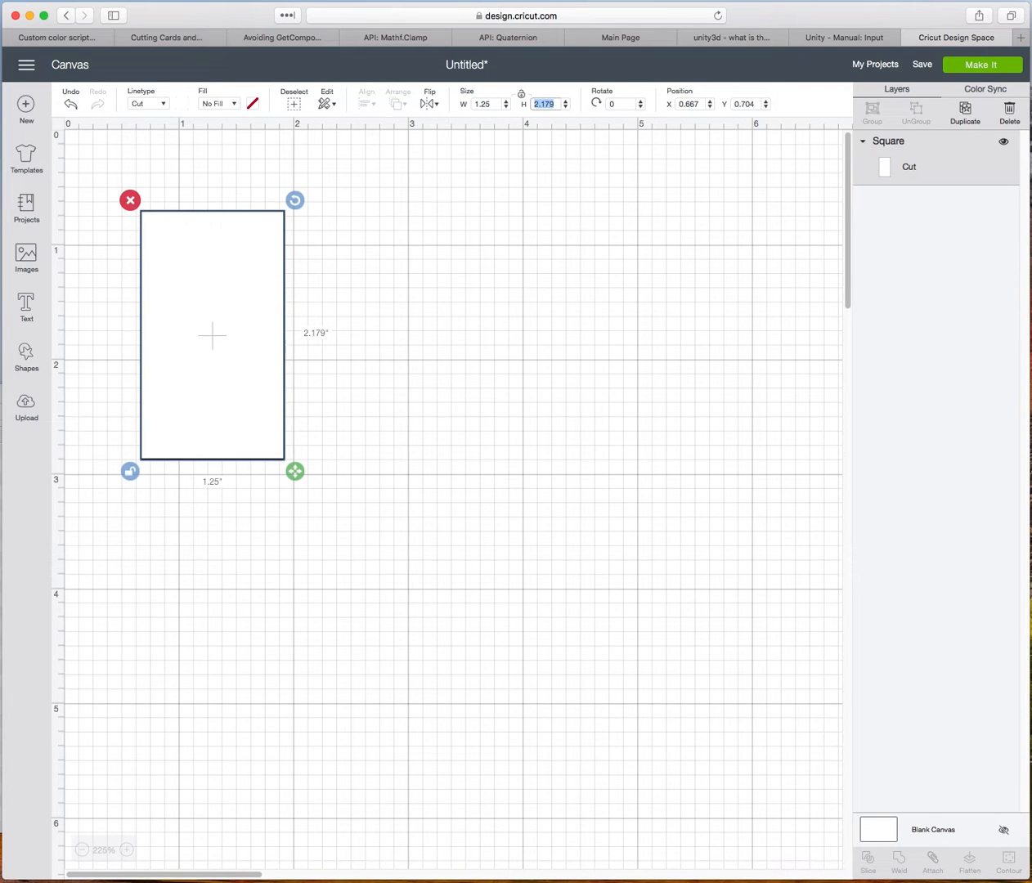
{"action": "type", "text": "1.75"}
{"action": "key", "text": "Return"}
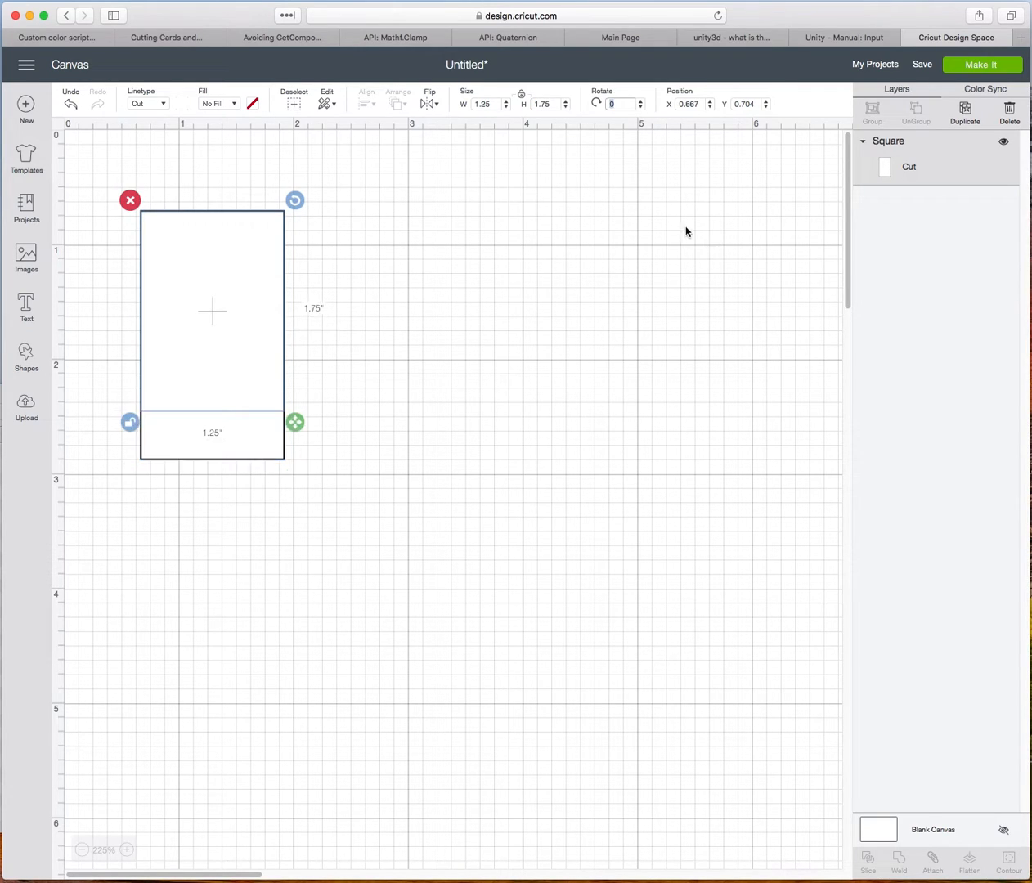
Move the white rectangle to about X 1.6, Y 0.99 on the canvas
{"action": "left_click_drag", "start_coordinate": [226, 364], "coordinate": [322, 400]}
{"action": "left_click", "coordinate": [405, 580]}
{"action": "left_click", "coordinate": [351, 413]}
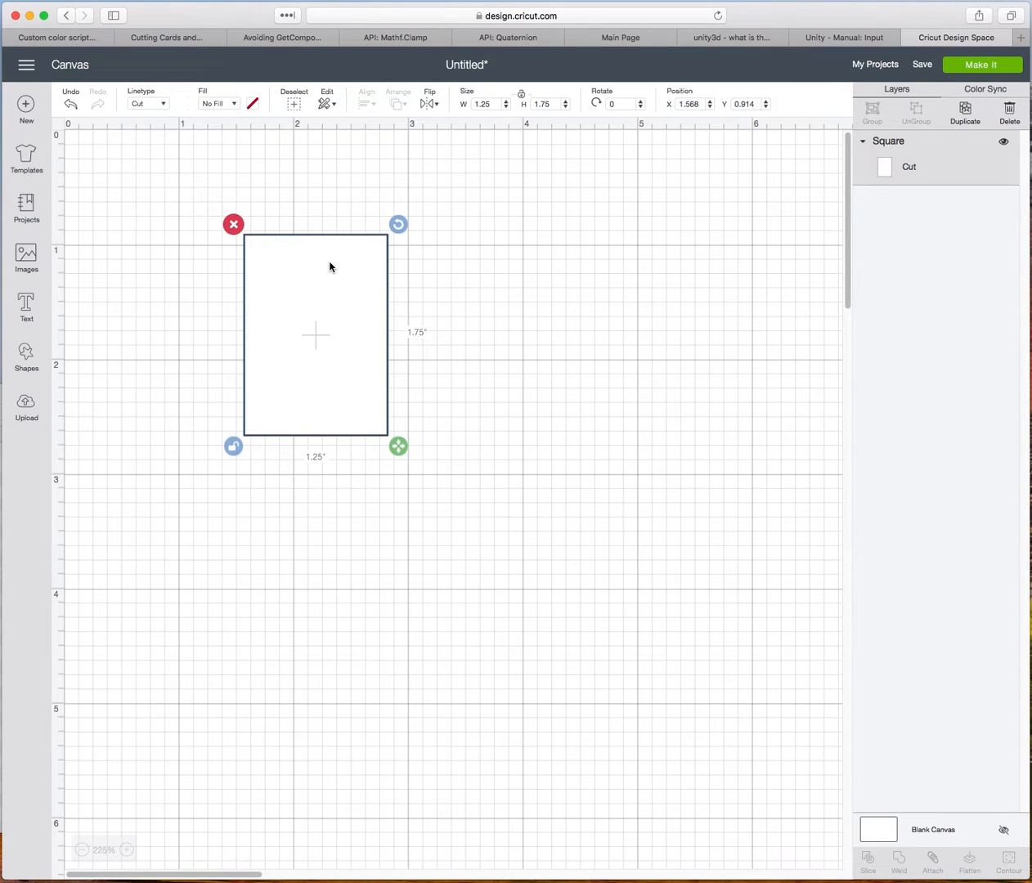
{"action": "left_click_drag", "start_coordinate": [368, 346], "coordinate": [373, 356]}
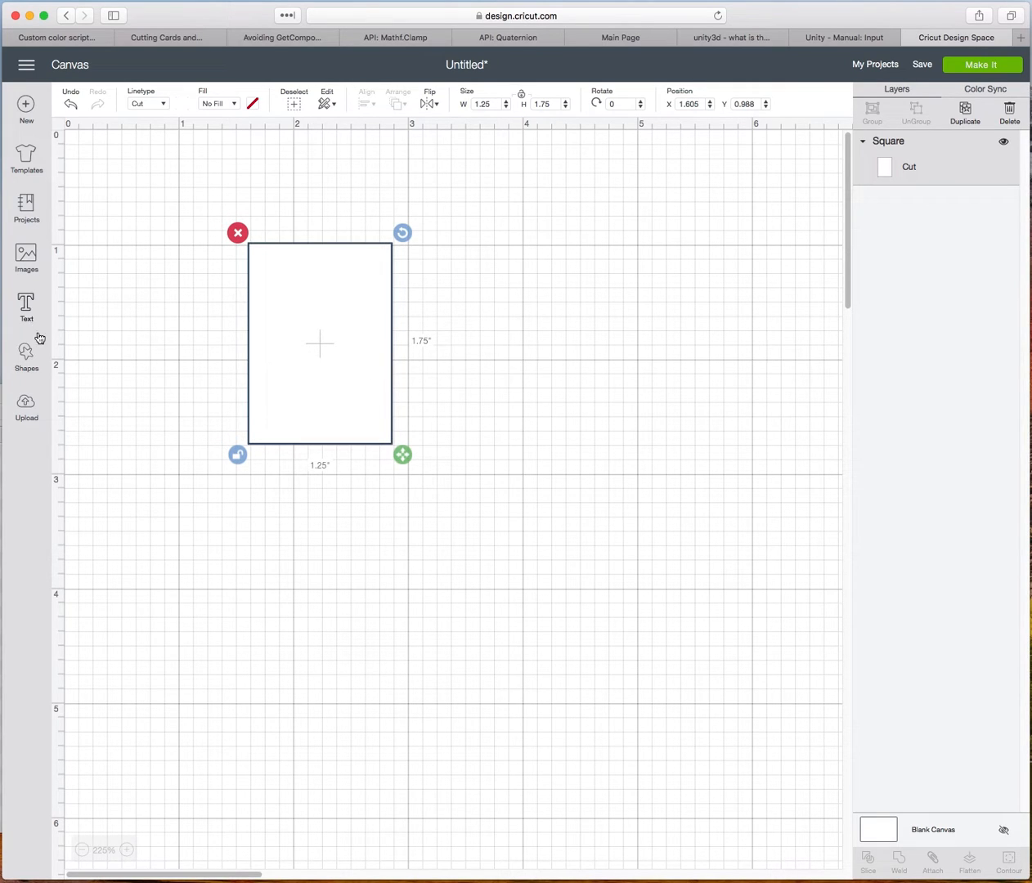
Add a second square beside the white rectangle and set its size to 0.5 by 0.5 inches
{"action": "left_click", "coordinate": [27, 358]}
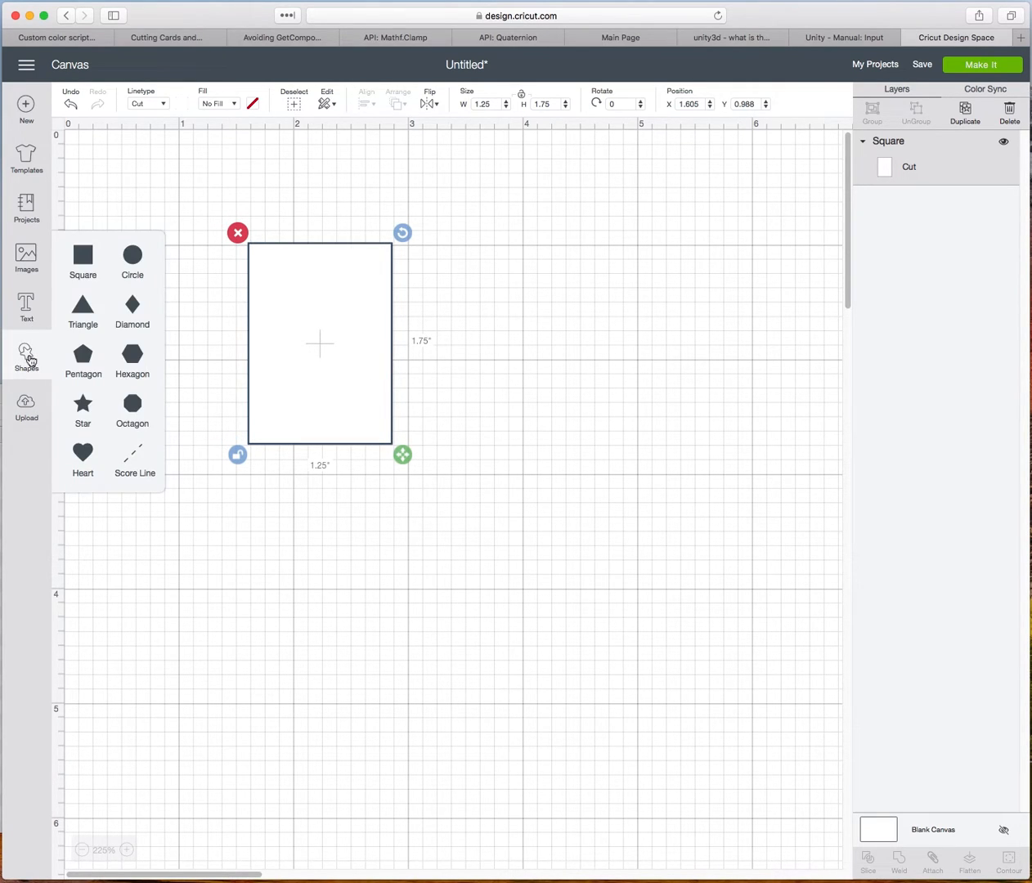
{"action": "left_click", "coordinate": [85, 264]}
{"action": "left_click_drag", "start_coordinate": [412, 502], "coordinate": [550, 461]}
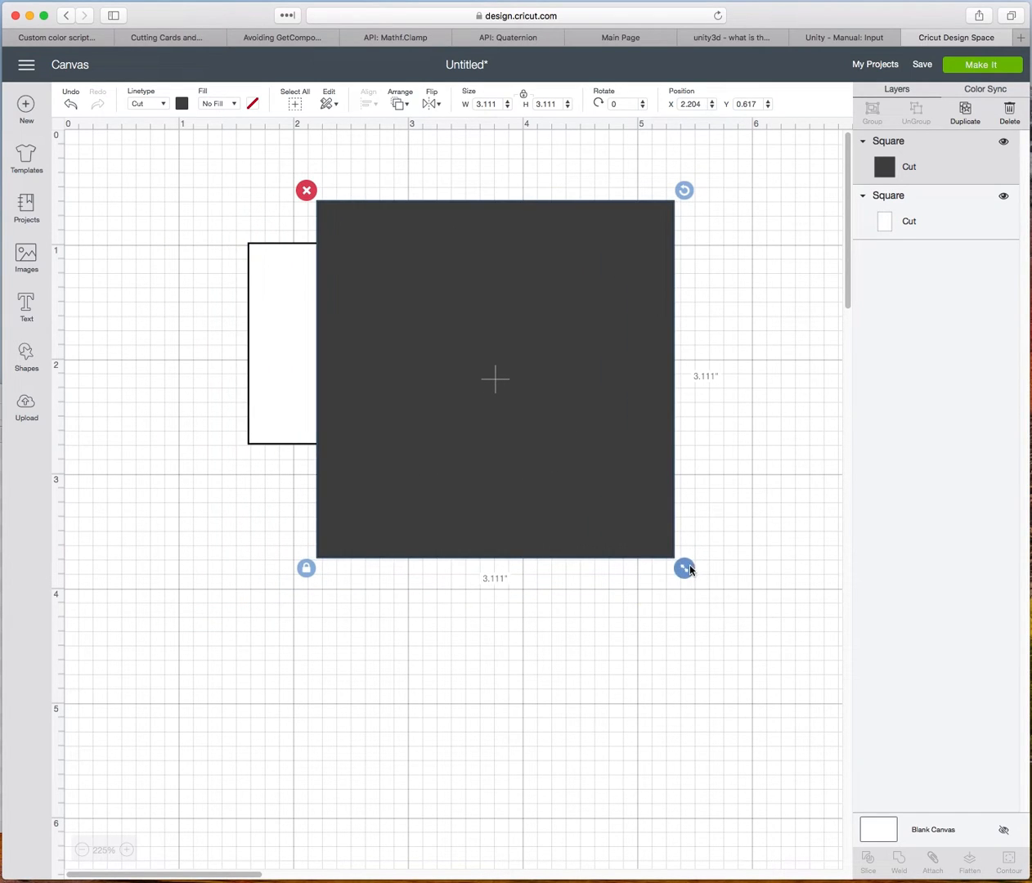
{"action": "left_click_drag", "start_coordinate": [690, 569], "coordinate": [621, 504]}
{"action": "left_click_drag", "start_coordinate": [566, 472], "coordinate": [596, 499]}
{"action": "left_click_drag", "start_coordinate": [663, 533], "coordinate": [605, 479]}
{"action": "left_click_drag", "start_coordinate": [545, 438], "coordinate": [599, 461]}
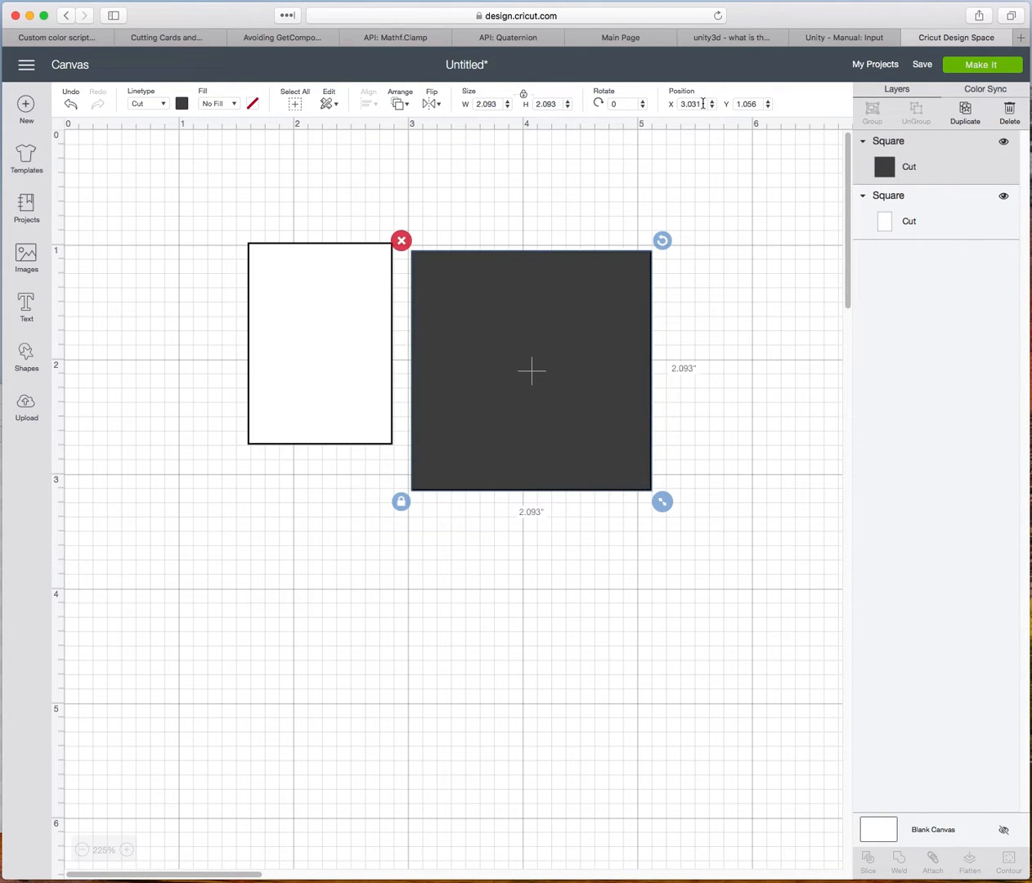
{"action": "left_click_drag", "start_coordinate": [495, 105], "coordinate": [413, 104]}
{"action": "type", "text": "0.5"}
{"action": "key", "text": "Tab"}
{"action": "key", "text": "Tab"}
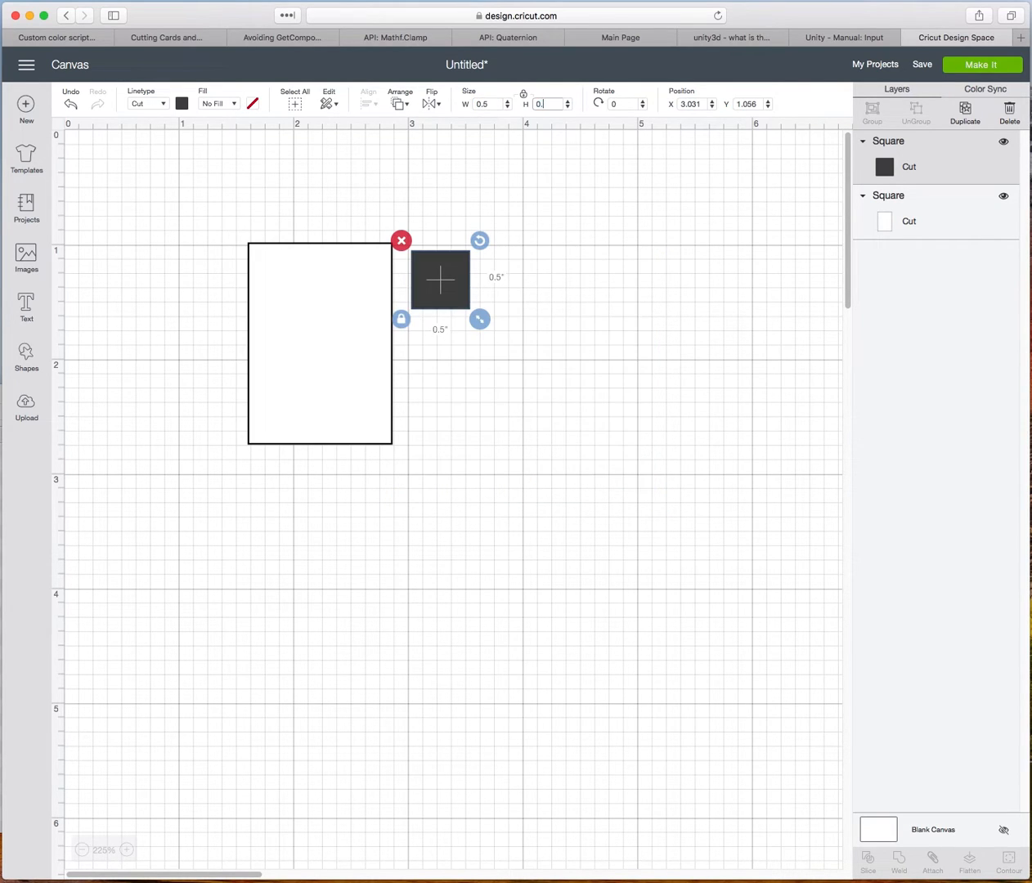
Color the small square white and move it to the empty area beyond the rectangle's upper-left corner, at about X 0.62, Y 0.35
{"action": "left_click", "coordinate": [183, 104]}
{"action": "left_click", "coordinate": [196, 234]}
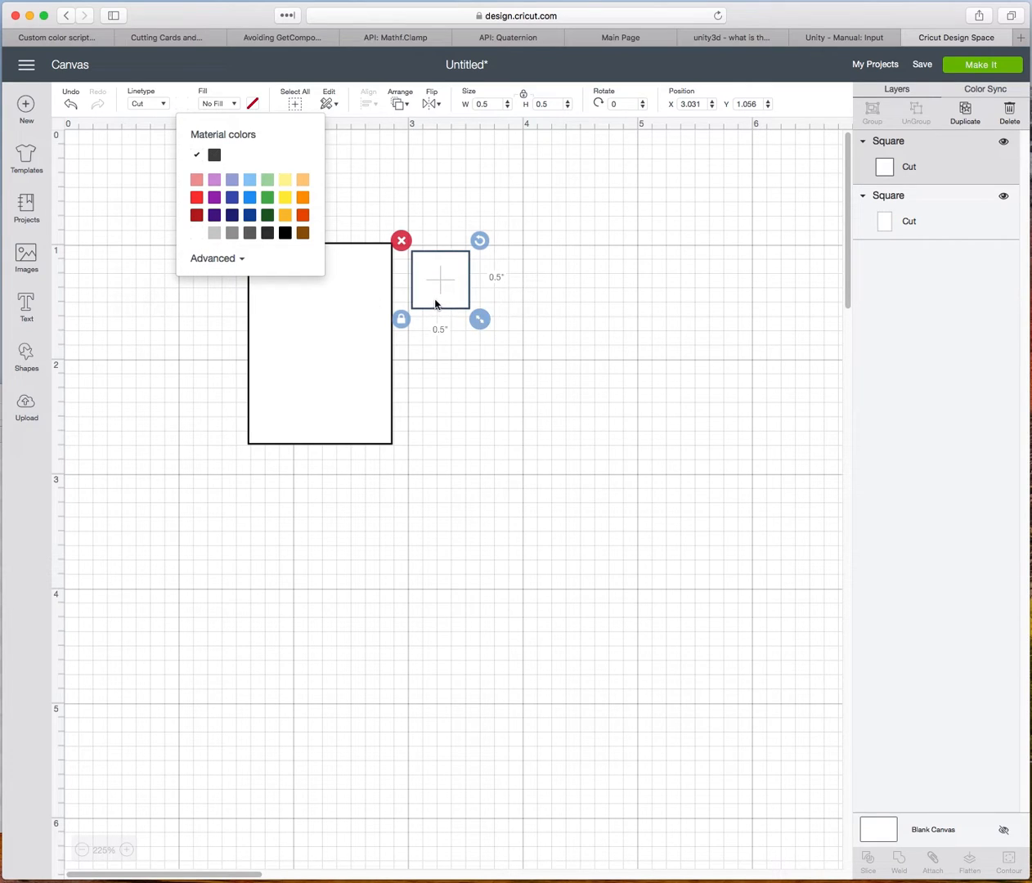
{"action": "left_click_drag", "start_coordinate": [431, 295], "coordinate": [150, 248]}
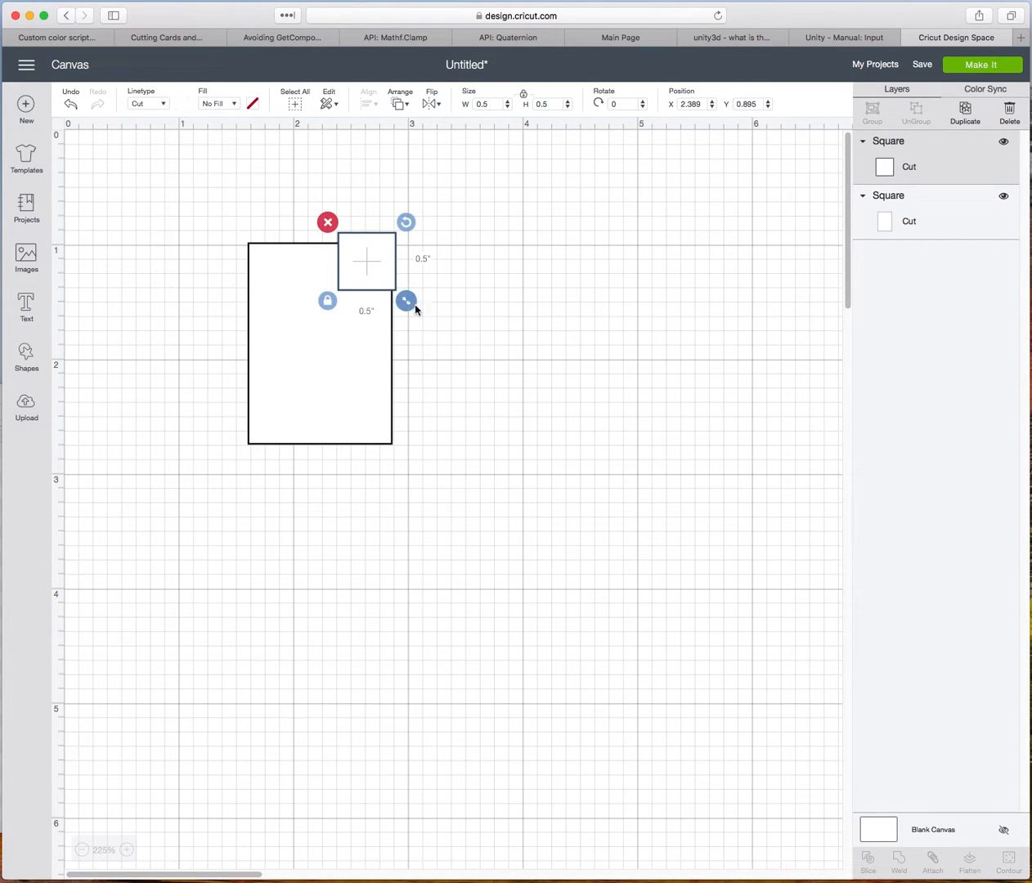
{"action": "left_click_drag", "start_coordinate": [375, 278], "coordinate": [173, 220]}
{"action": "left_click", "coordinate": [105, 325]}
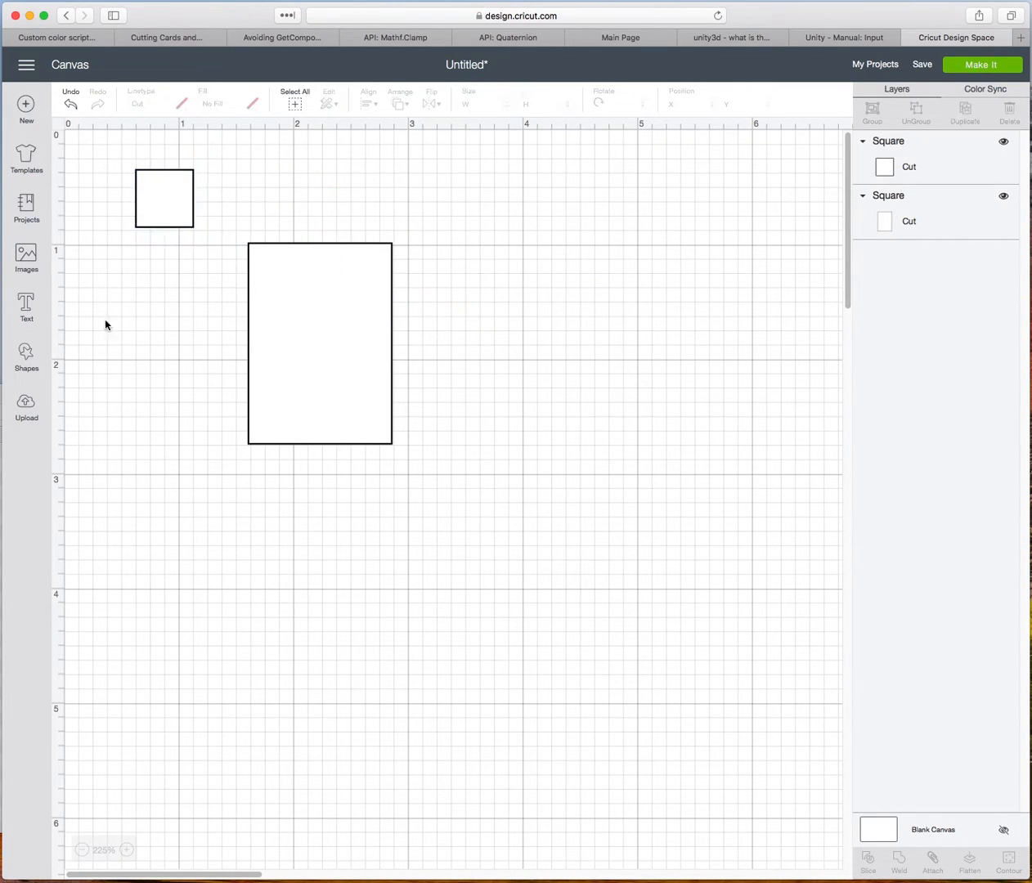
Add a circle to the right of the rectangle and set its size to 0.5 by 0.5 inches
{"action": "left_click", "coordinate": [33, 355]}
{"action": "left_click", "coordinate": [139, 263]}
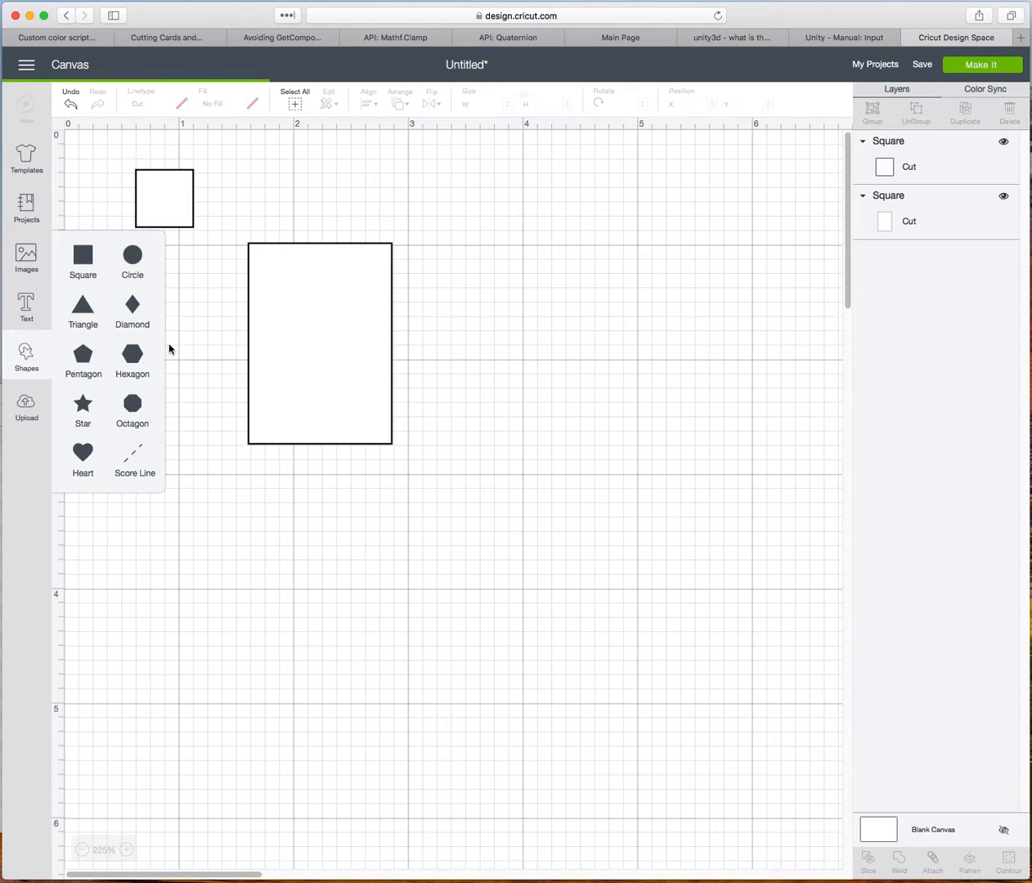
{"action": "left_click_drag", "start_coordinate": [359, 592], "coordinate": [528, 499]}
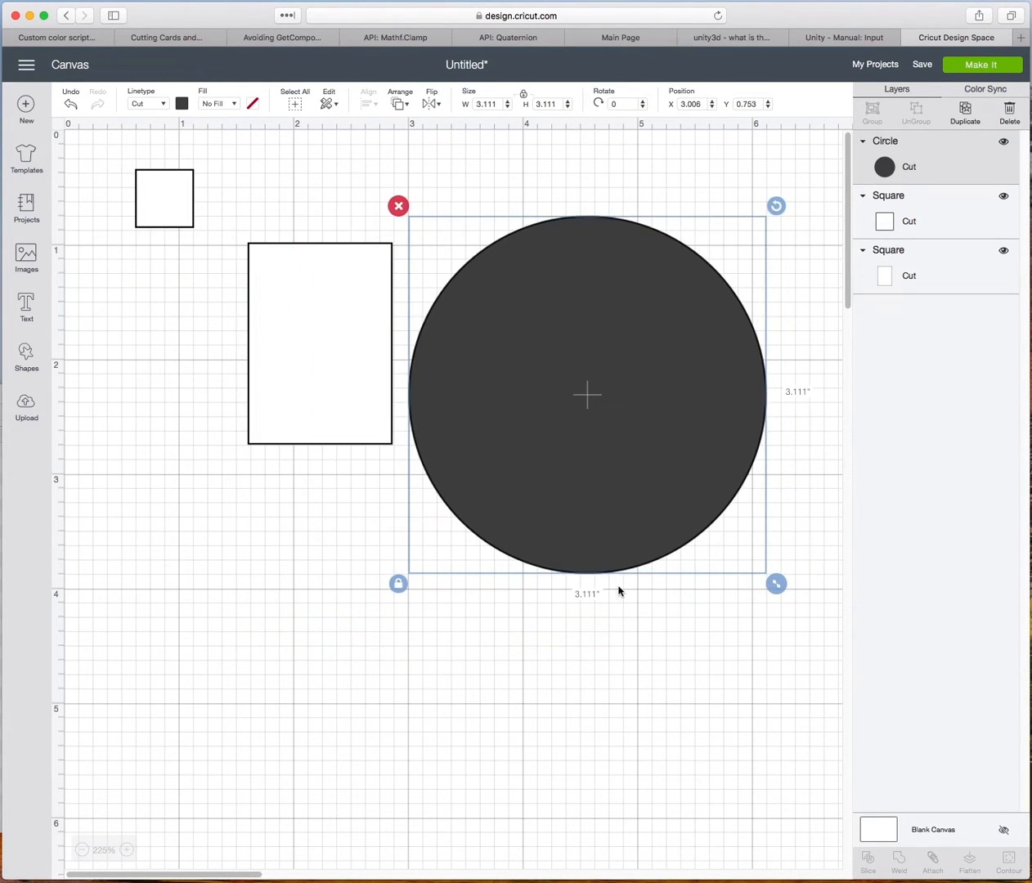
{"action": "left_click", "coordinate": [500, 103]}
{"action": "type", "text": "0.5"}
{"action": "key", "text": "Tab"}
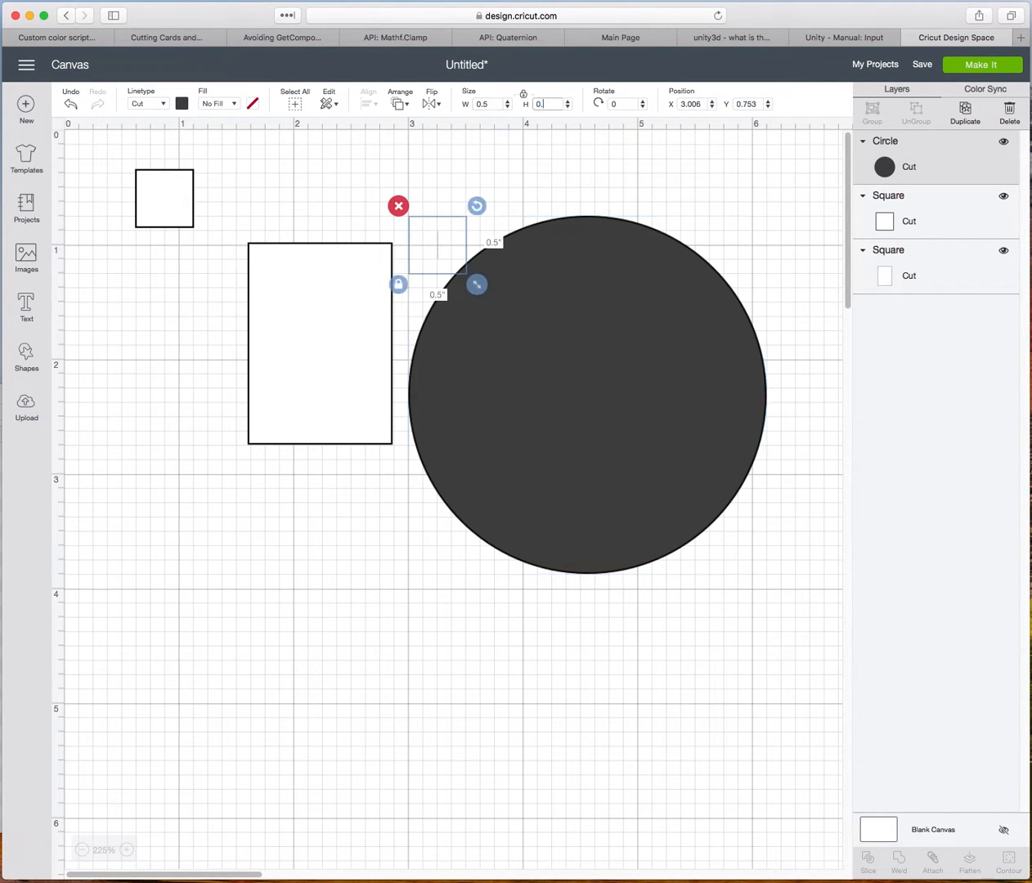
{"action": "left_click_drag", "start_coordinate": [441, 261], "coordinate": [444, 259]}
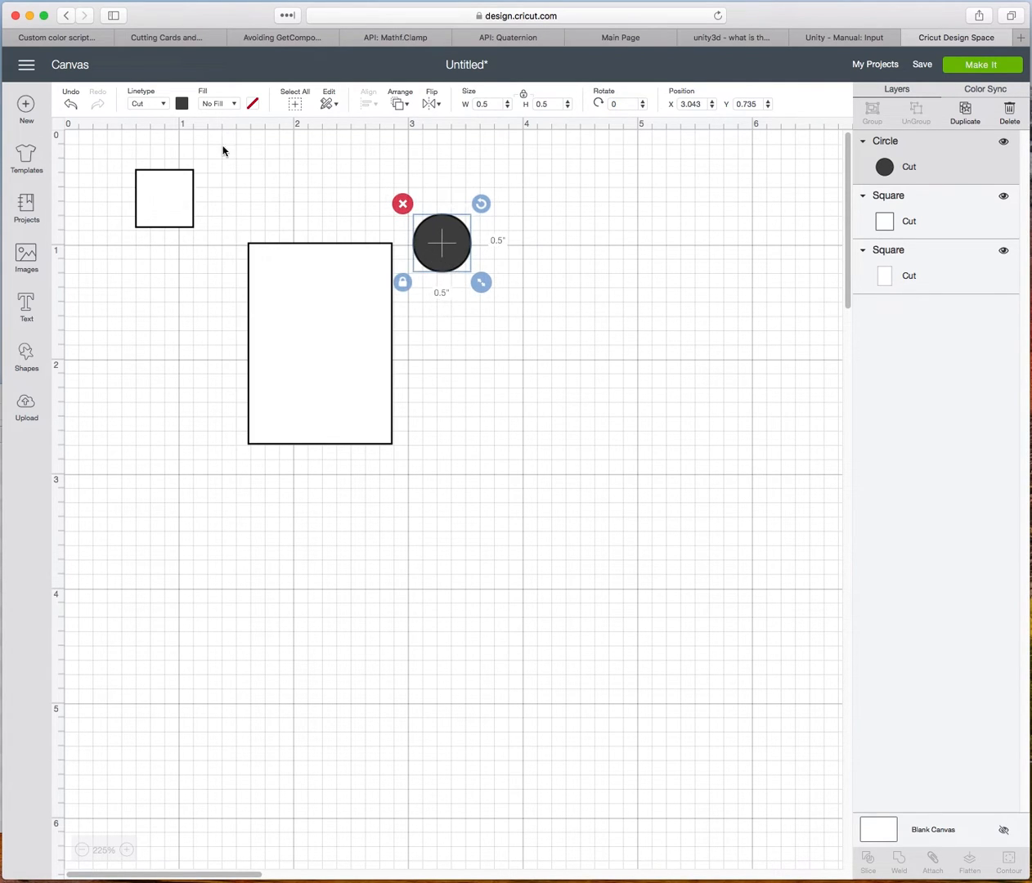
Color the circle white and move it away from the rectangle to about X 3.87, Y 0.35
{"action": "left_click", "coordinate": [181, 104]}
{"action": "left_click", "coordinate": [196, 233]}
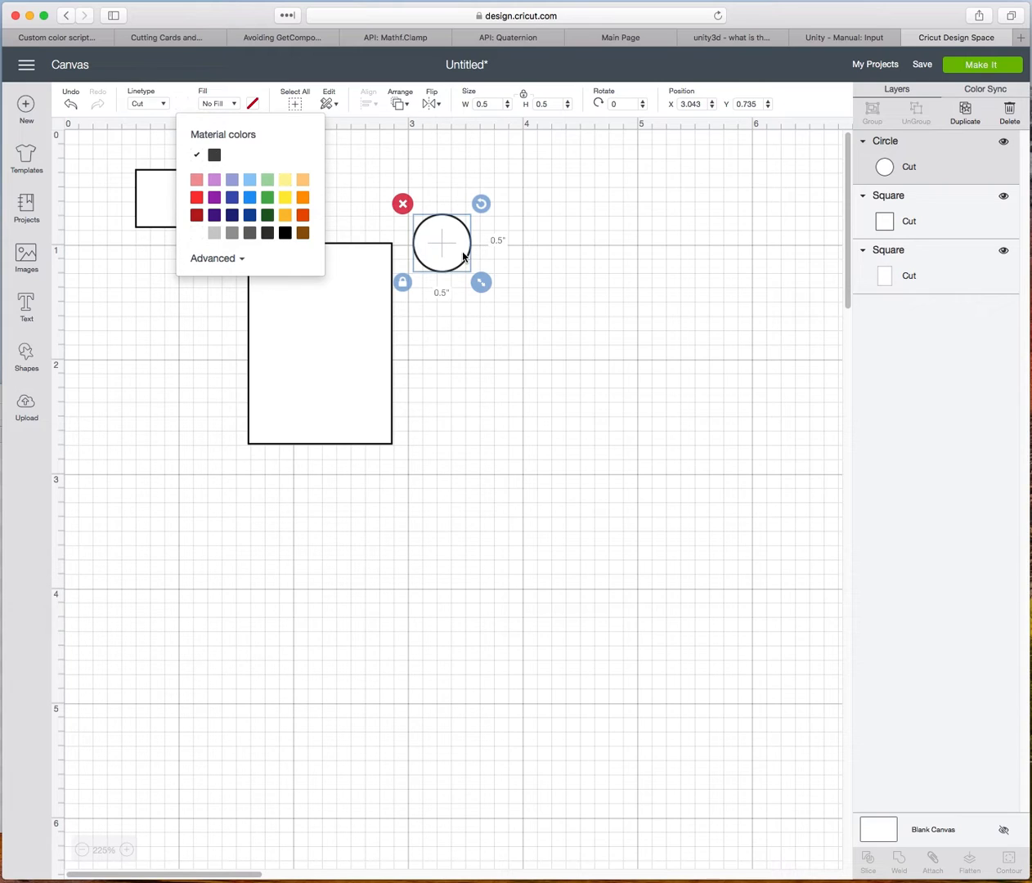
{"action": "left_click_drag", "start_coordinate": [453, 251], "coordinate": [461, 248]}
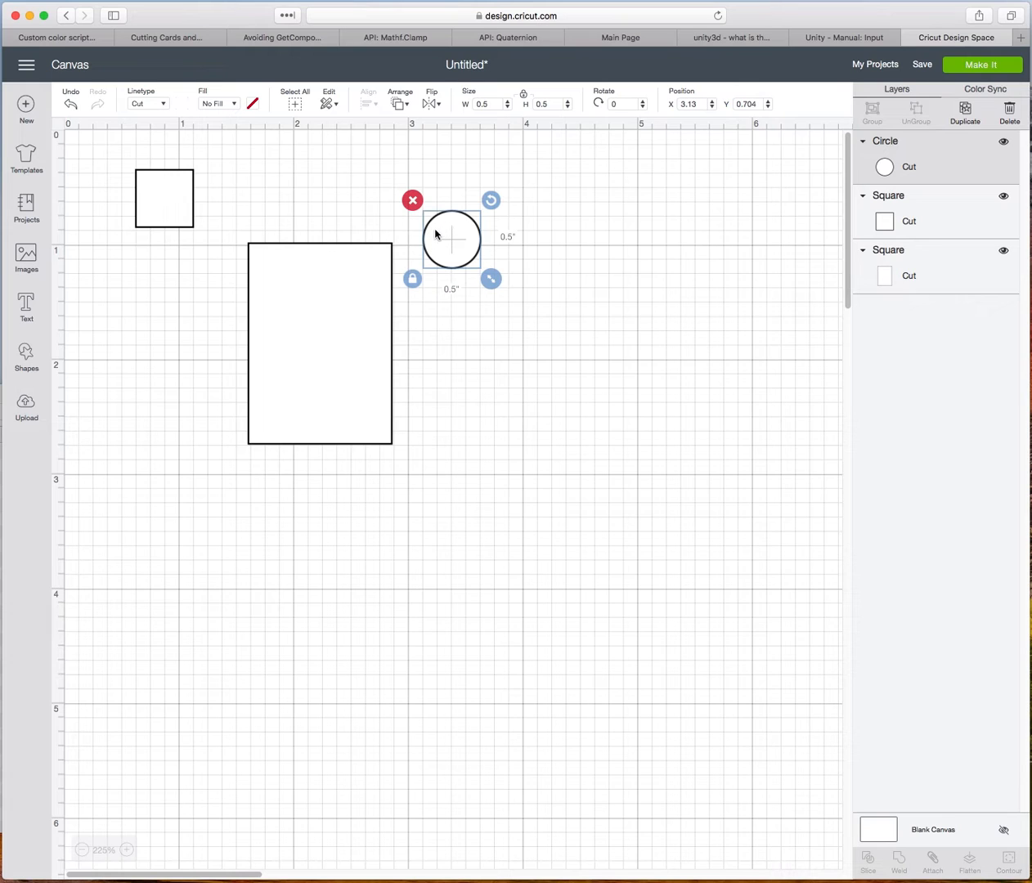
{"action": "left_click_drag", "start_coordinate": [475, 255], "coordinate": [560, 213]}
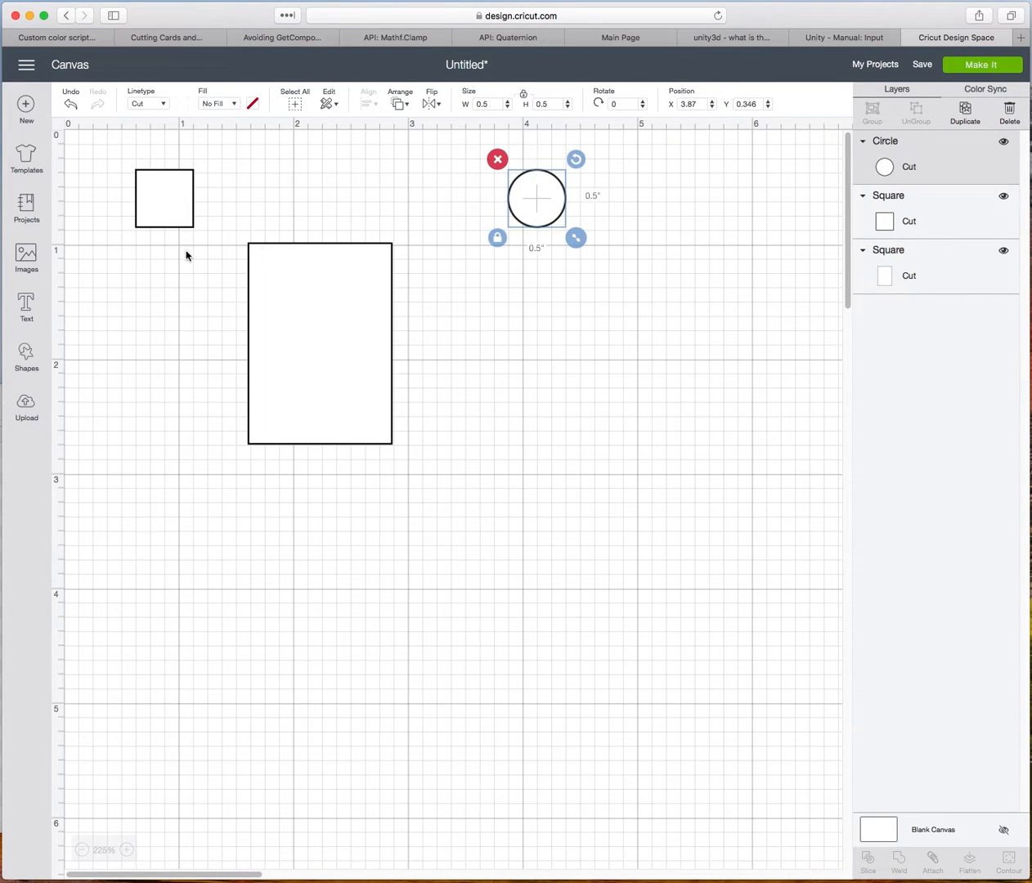
Duplicate the small white square and place the copy beside the circle at about X 4.54, Y 0.65
{"action": "left_click", "coordinate": [173, 217]}
{"action": "right_click", "coordinate": [172, 219]}
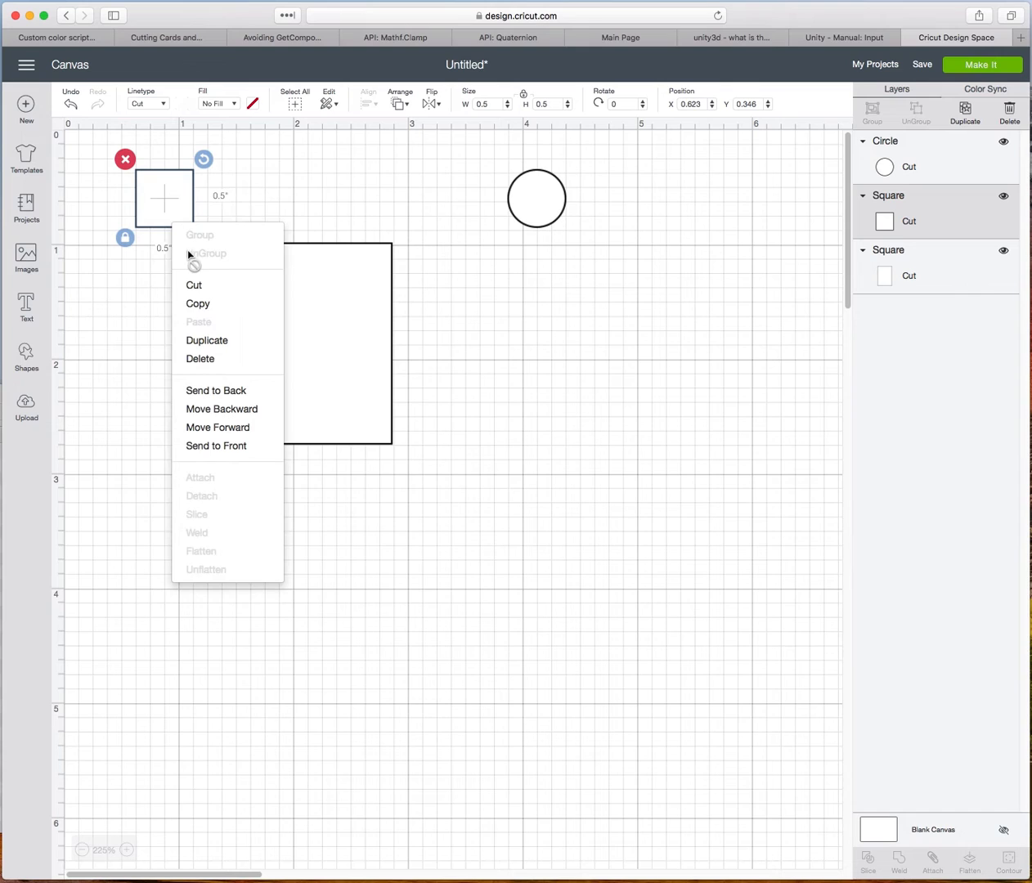
{"action": "left_click", "coordinate": [208, 339]}
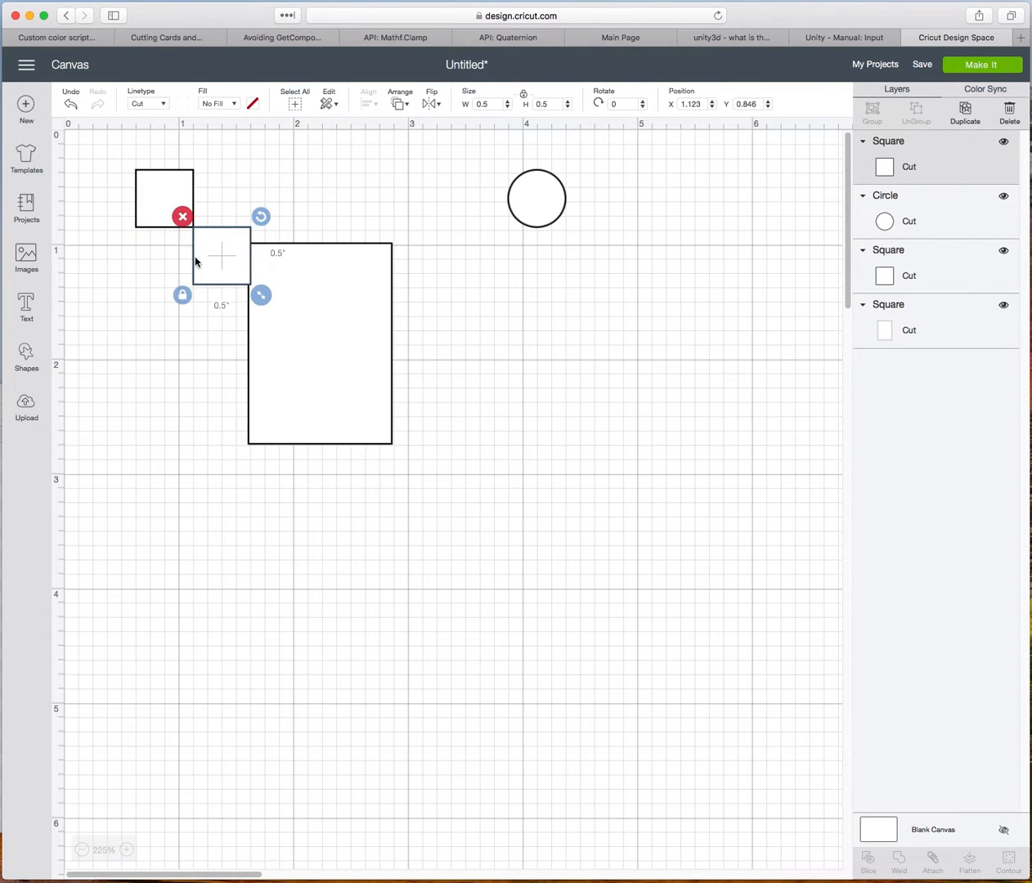
{"action": "left_click_drag", "start_coordinate": [195, 260], "coordinate": [582, 248]}
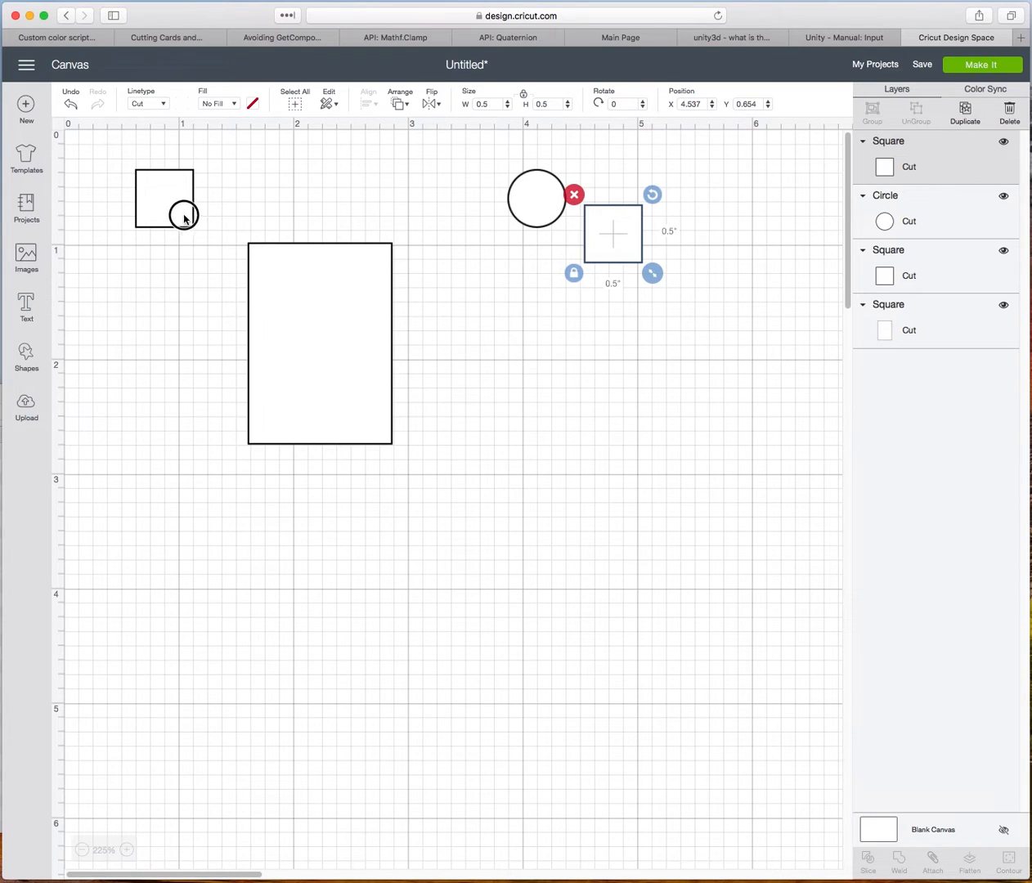
Move the original small square above the rectangle, and position the rectangle at X 1, Y 1
{"action": "left_click_drag", "start_coordinate": [184, 214], "coordinate": [371, 207]}
{"action": "left_click_drag", "start_coordinate": [269, 346], "coordinate": [220, 359]}
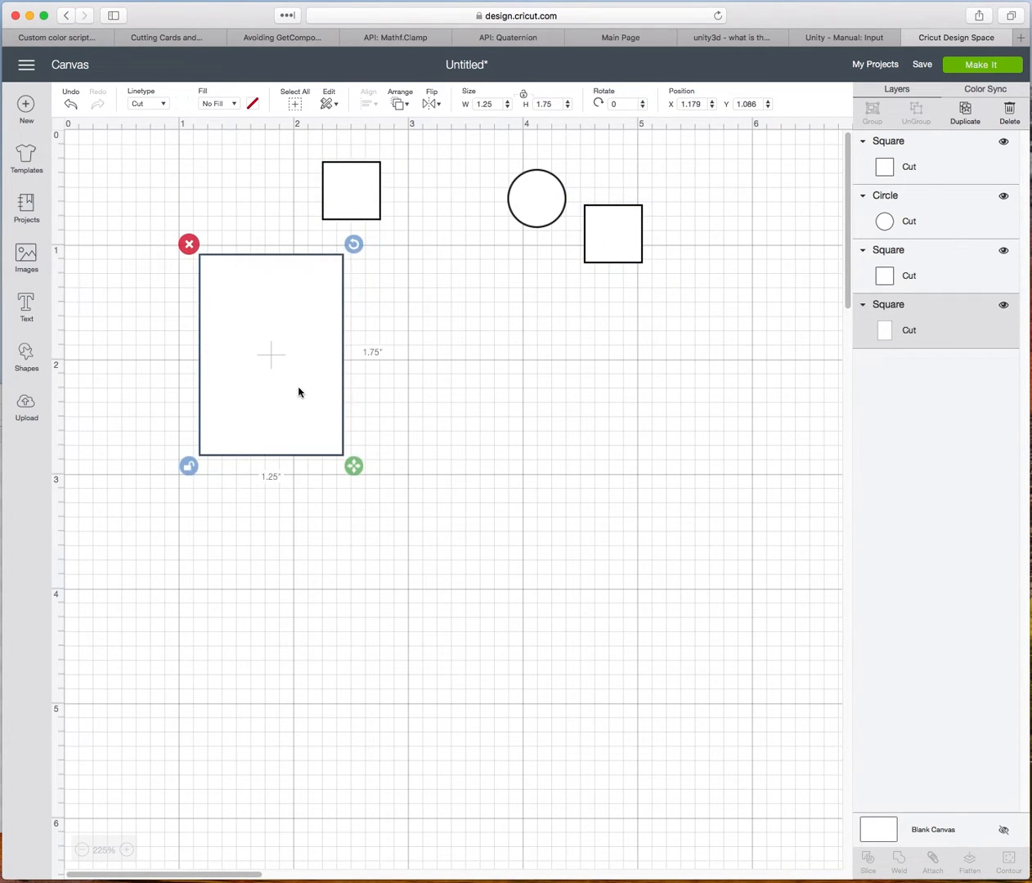
{"action": "left_click_drag", "start_coordinate": [295, 385], "coordinate": [288, 383]}
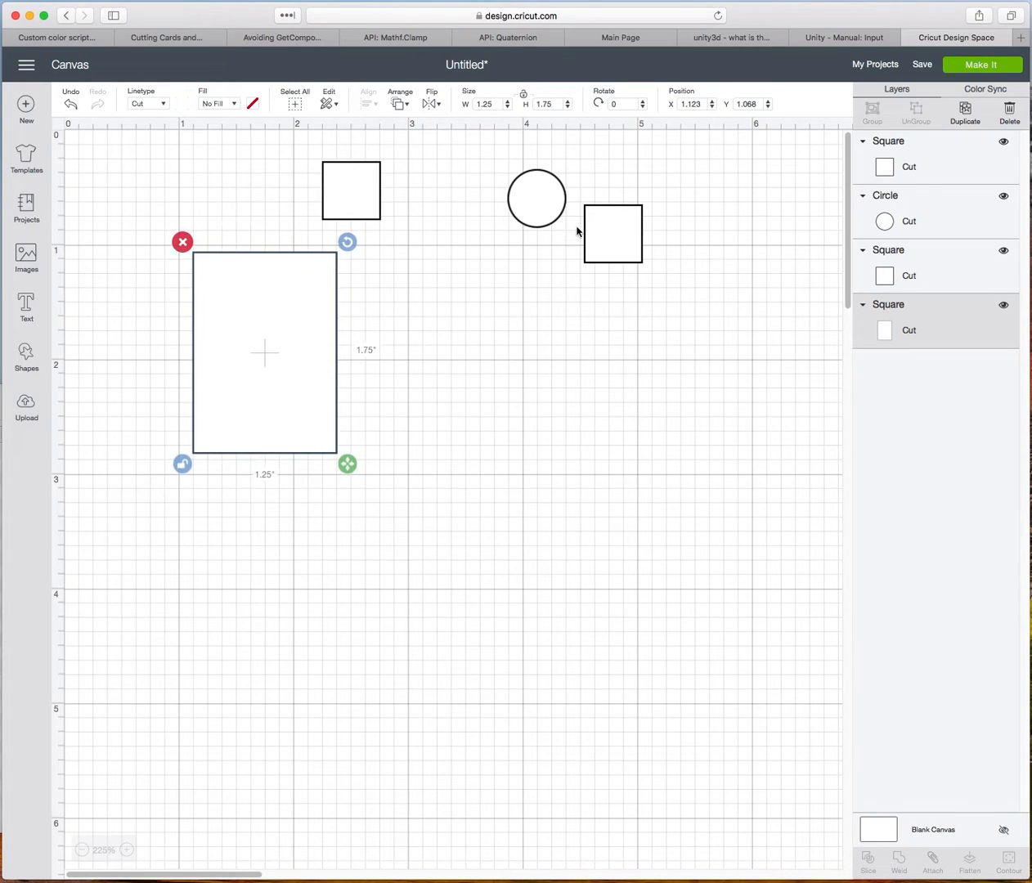
{"action": "left_click", "coordinate": [704, 104]}
{"action": "type", "text": "1"}
{"action": "key", "text": "Tab"}
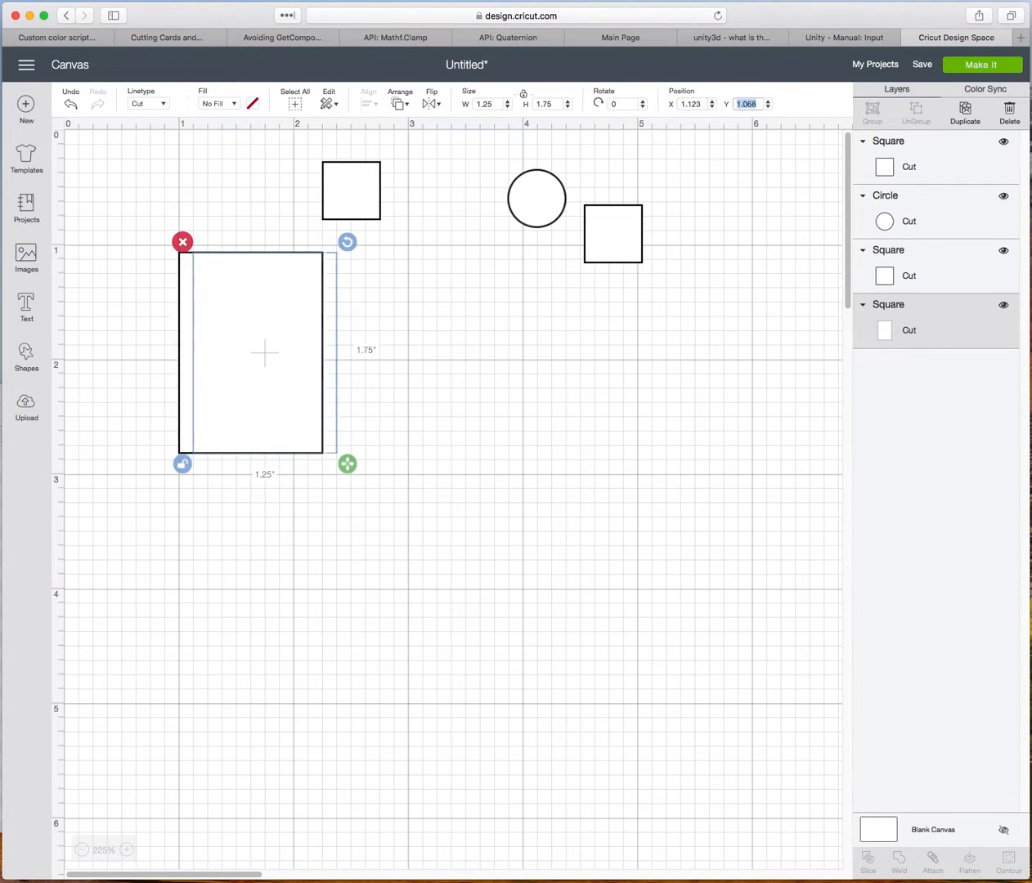
{"action": "type", "text": "1"}
{"action": "key", "text": "Return"}
{"action": "left_click_drag", "start_coordinate": [442, 390], "coordinate": [407, 359]}
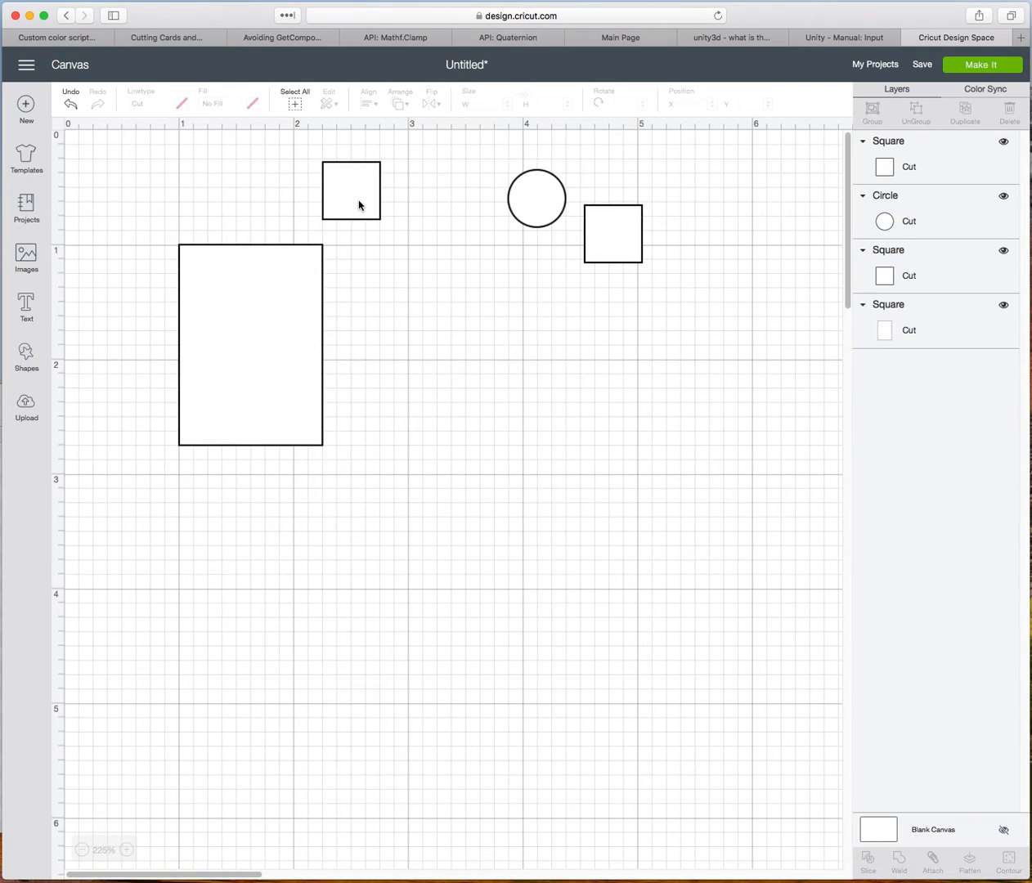
Position the original small square over the rectangle's upper-left corner at X 0.75, Y 0.75
{"action": "left_click_drag", "start_coordinate": [358, 205], "coordinate": [187, 259]}
{"action": "left_click", "coordinate": [702, 106]}
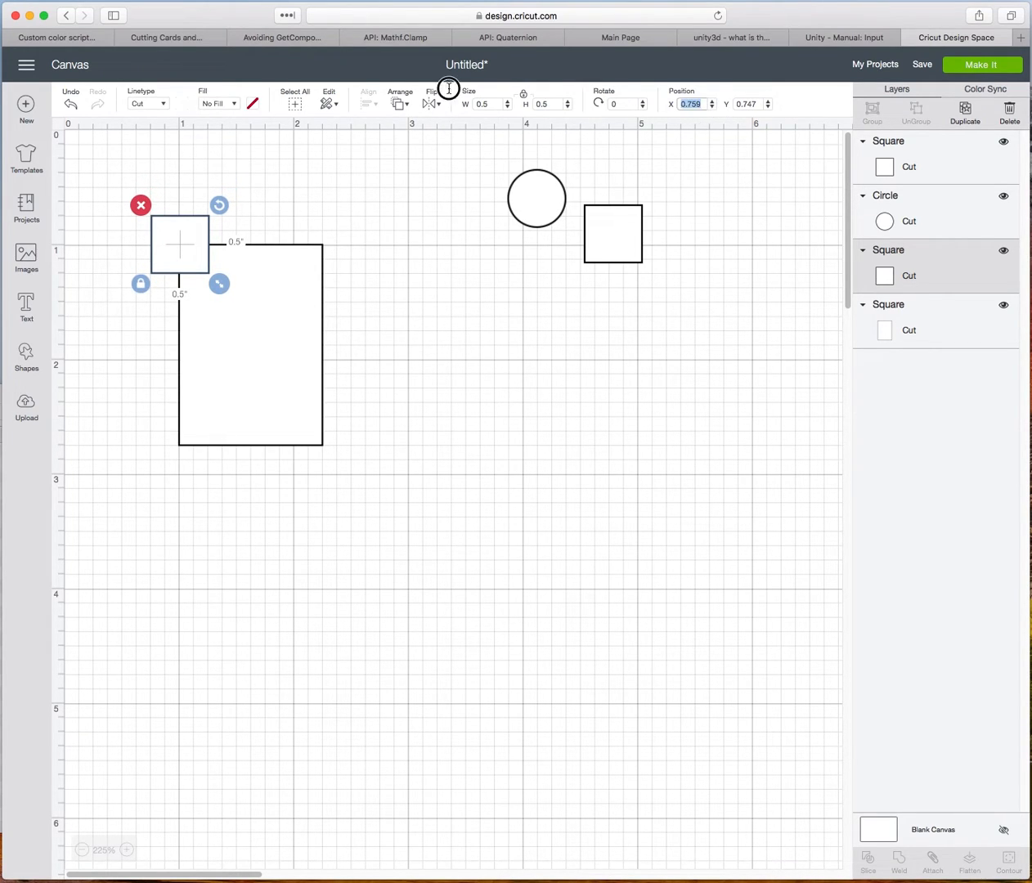
{"action": "type", "text": "0"}
{"action": "key", "text": "Tab"}
{"action": "type", "text": "0.75"}
{"action": "key", "text": "Return"}
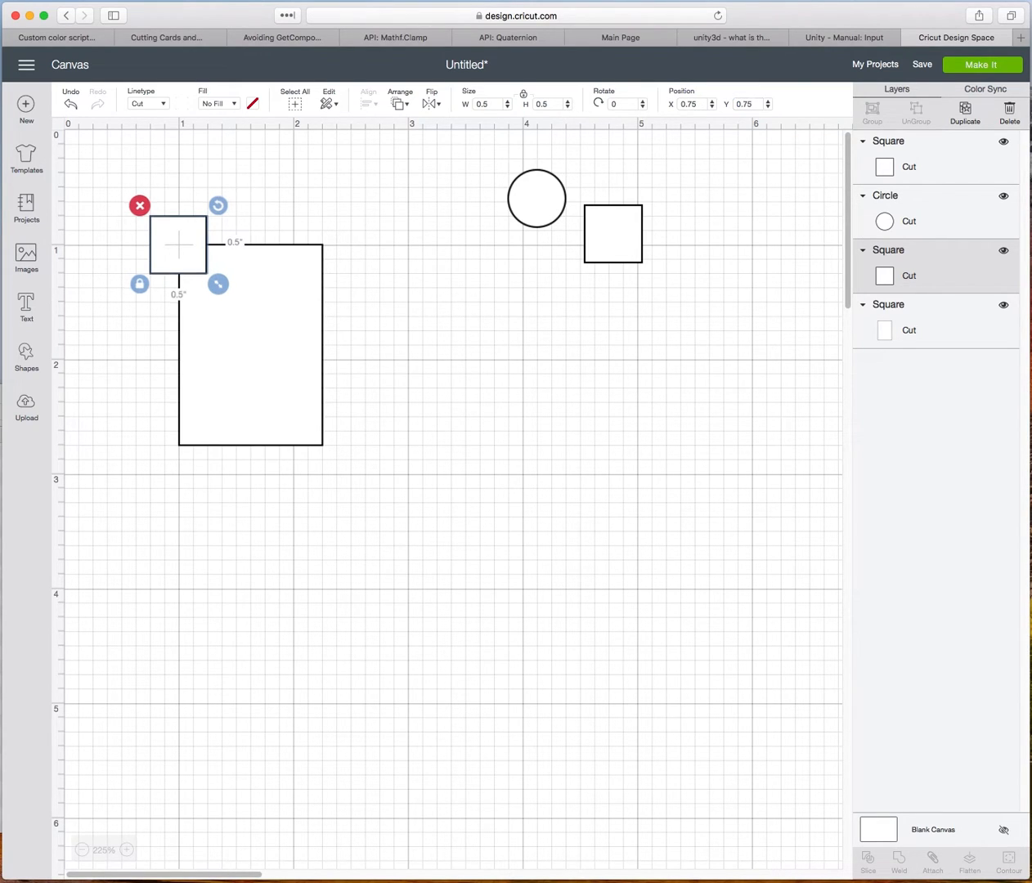
Slice the rectangle with the small square that overlaps its upper-left corner
{"action": "left_click", "coordinate": [440, 315]}
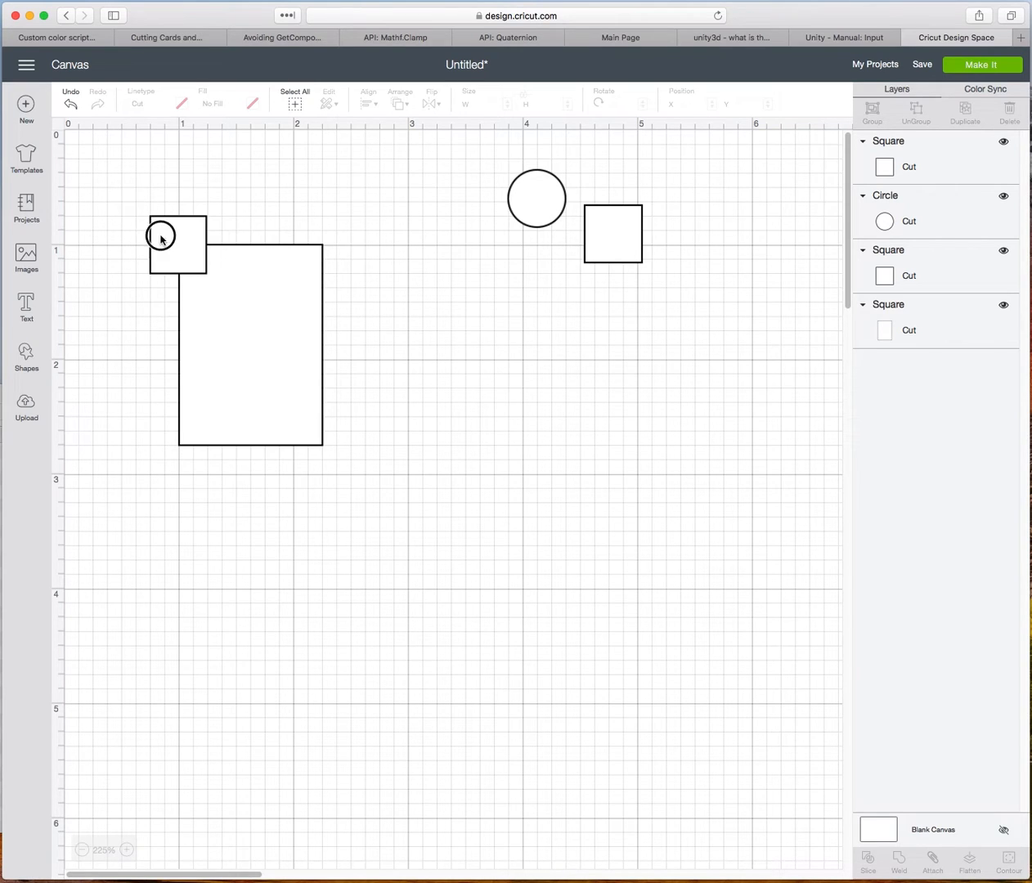
{"action": "left_click_drag", "start_coordinate": [125, 192], "coordinate": [375, 493]}
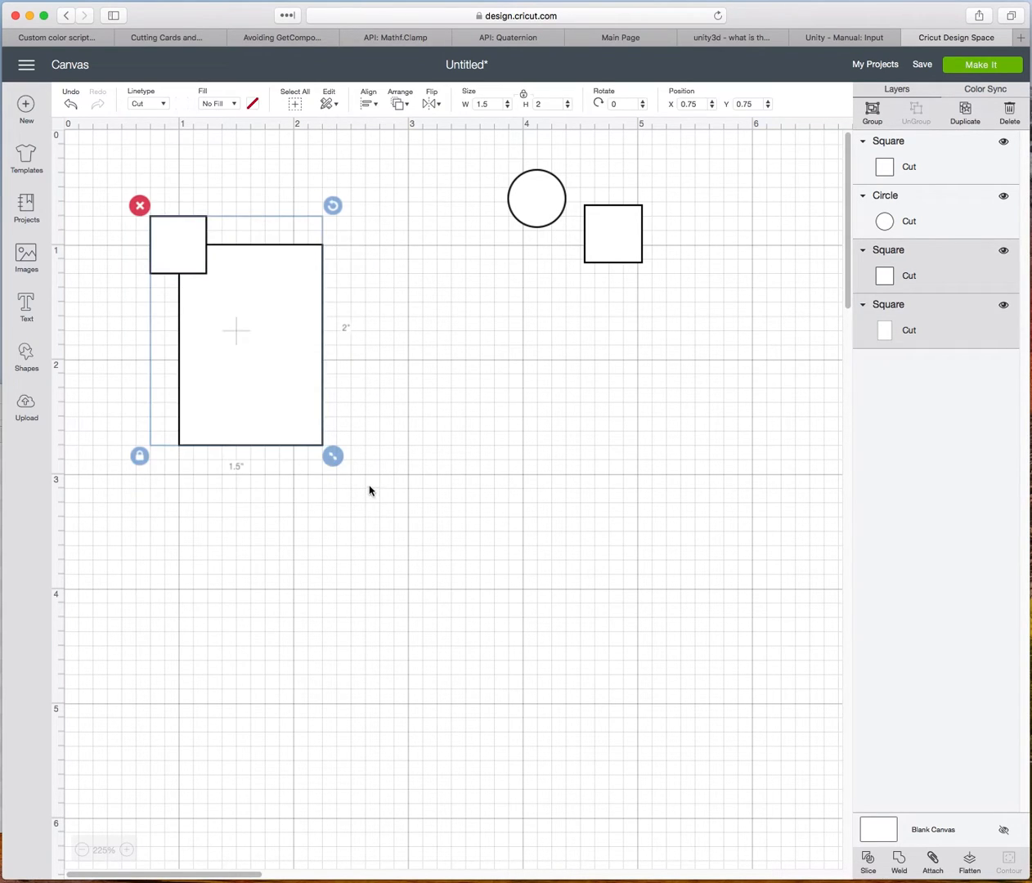
{"action": "left_click", "coordinate": [872, 862]}
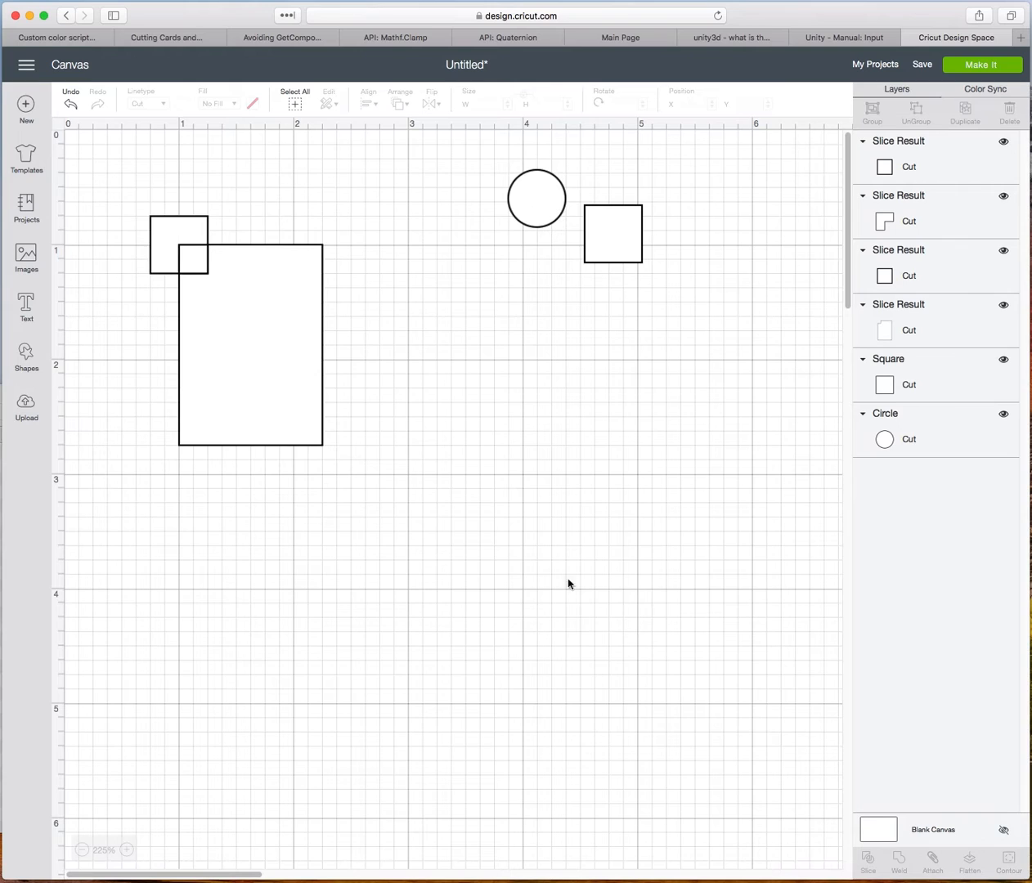
Delete the L-shaped piece and both 0.25-inch squares left by the slice, keeping only the notched rectangle
{"action": "left_click", "coordinate": [184, 236]}
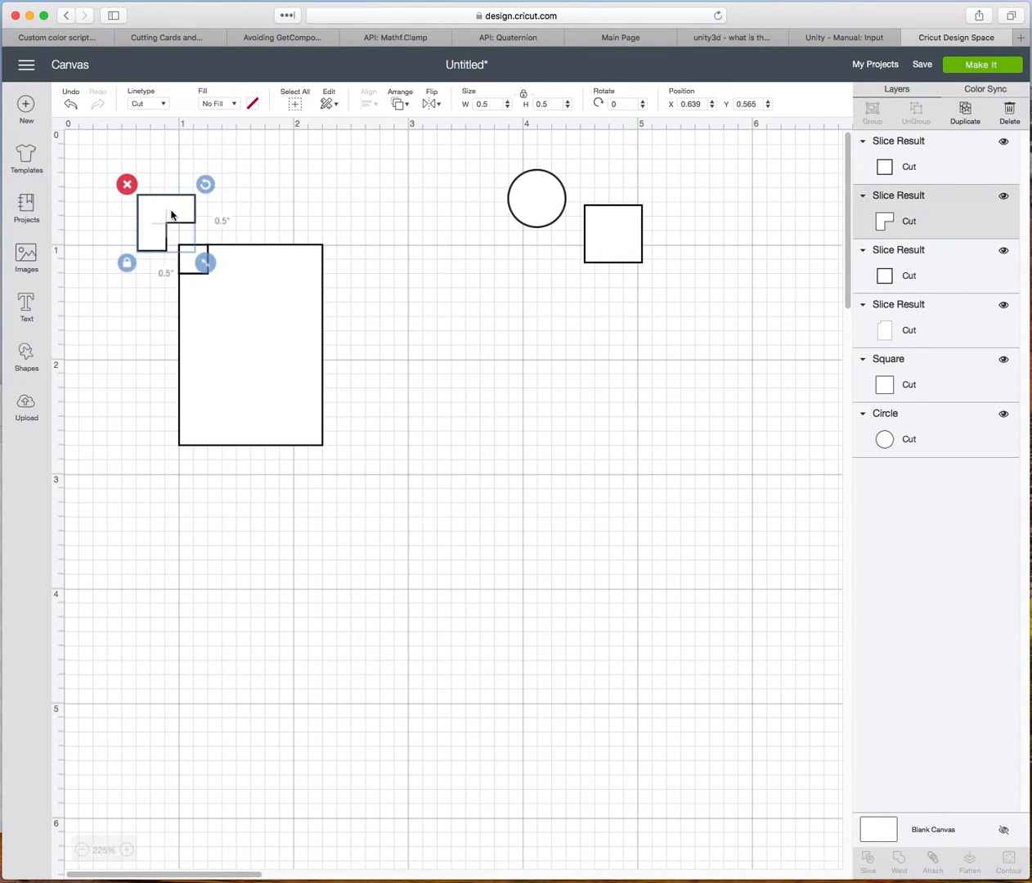
{"action": "key", "text": "Delete"}
{"action": "left_click", "coordinate": [191, 262]}
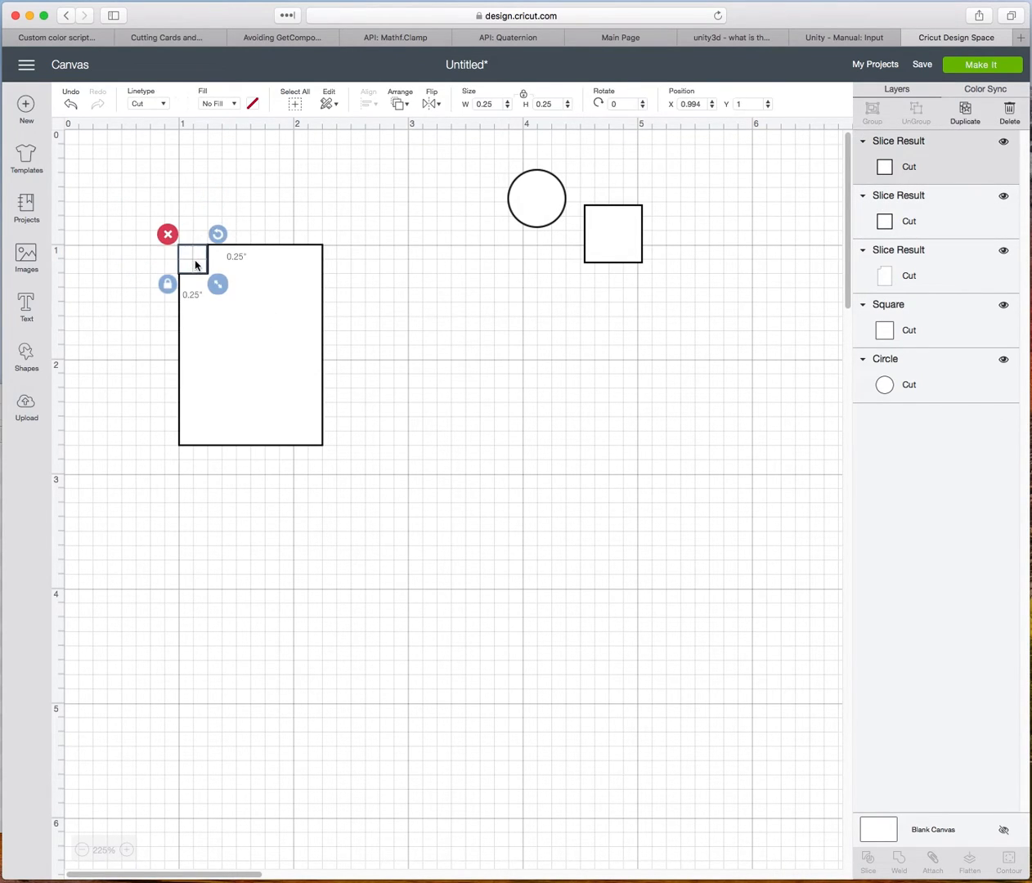
{"action": "left_click_drag", "start_coordinate": [194, 258], "coordinate": [175, 235]}
{"action": "key", "text": "Delete"}
{"action": "left_click", "coordinate": [200, 268]}
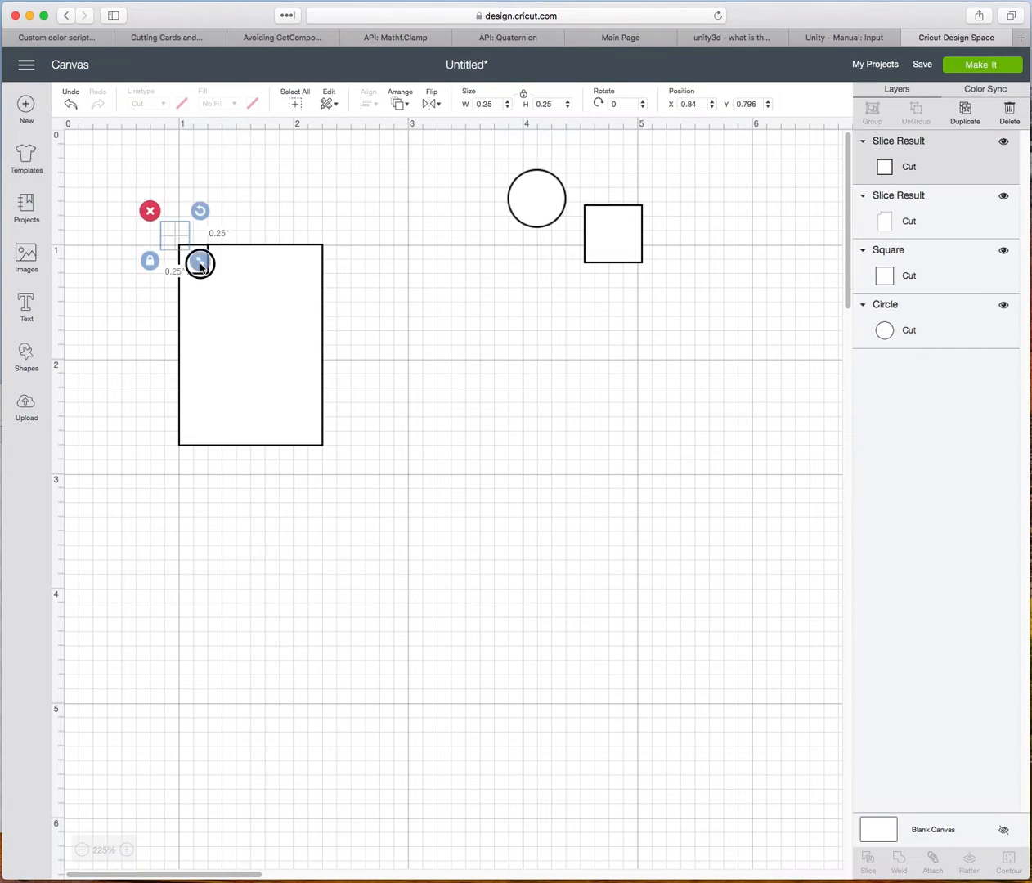
{"action": "key", "text": "Delete"}
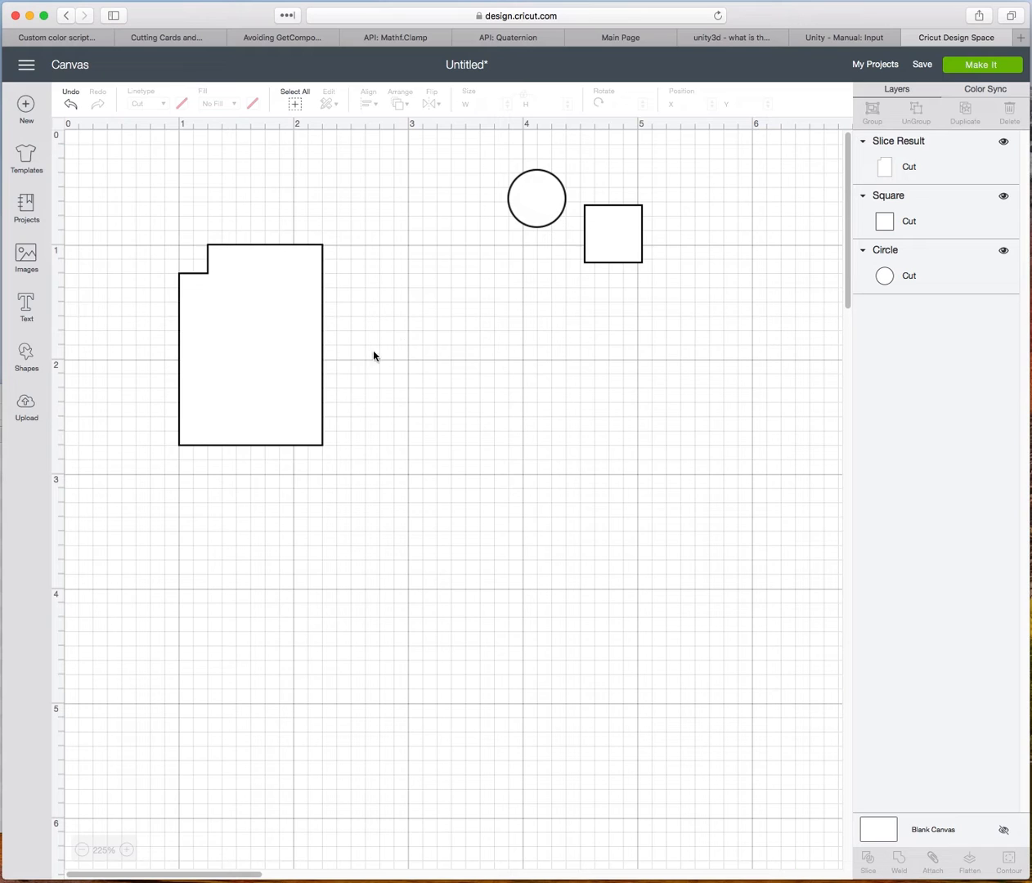
Move the notched rectangle clear of the circle, and place the small square above it at about X 2.7, Y 0.87
{"action": "left_click_drag", "start_coordinate": [323, 391], "coordinate": [464, 485]}
{"action": "left_click_drag", "start_coordinate": [524, 206], "coordinate": [168, 193]}
{"action": "left_click_drag", "start_coordinate": [602, 253], "coordinate": [398, 274]}
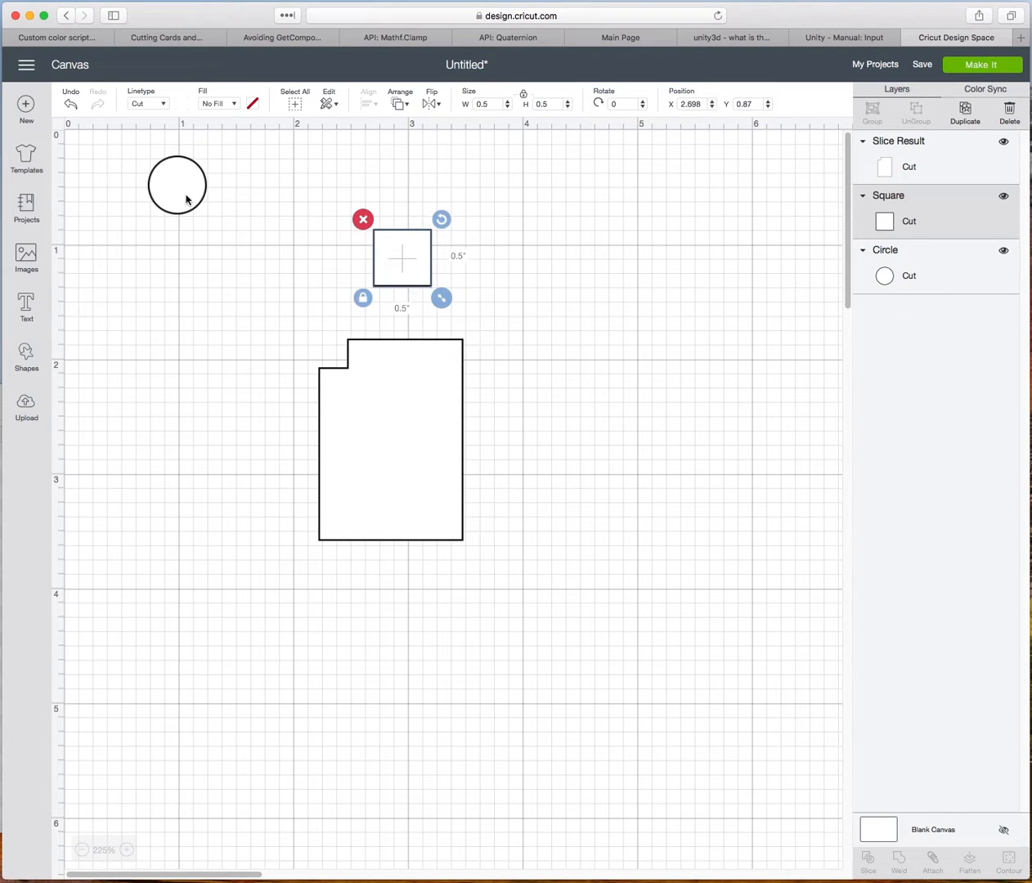
Position the circle at X 1, Y 1
{"action": "left_click_drag", "start_coordinate": [184, 198], "coordinate": [211, 285]}
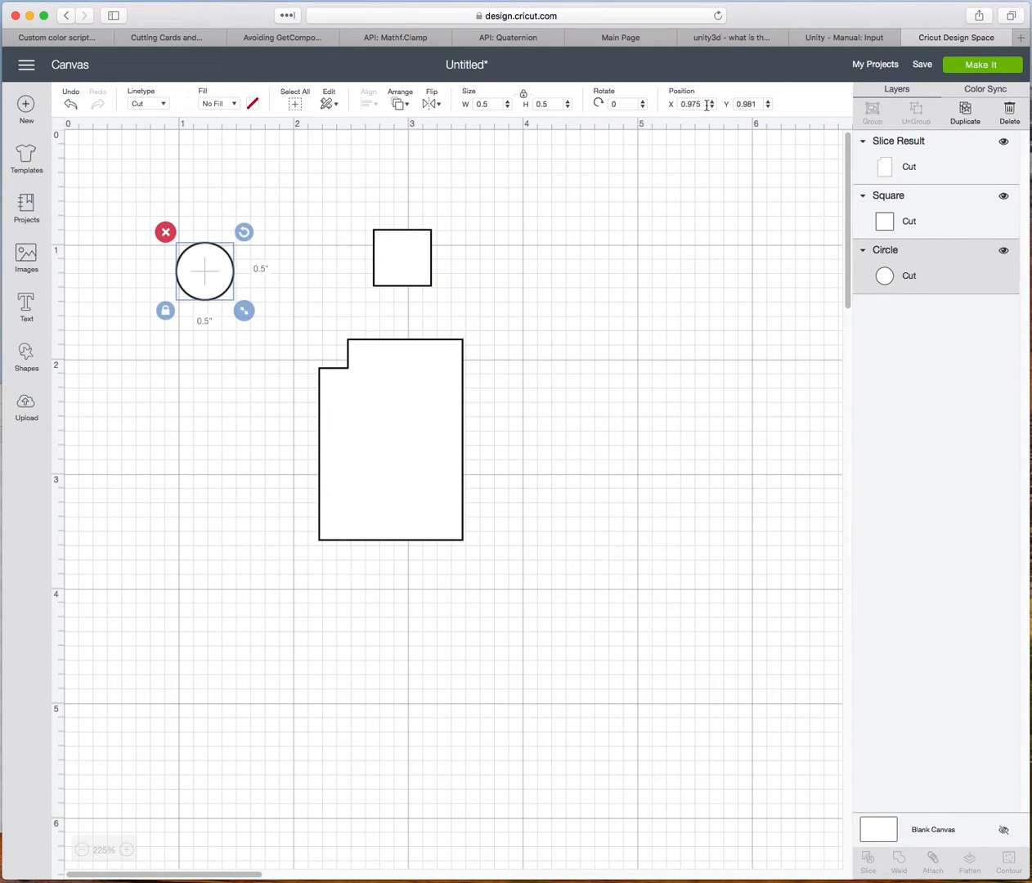
{"action": "double_click", "coordinate": [707, 105]}
{"action": "type", "text": "1"}
{"action": "key", "text": "Tab"}
{"action": "type", "text": "1"}
{"action": "key", "text": "Return"}
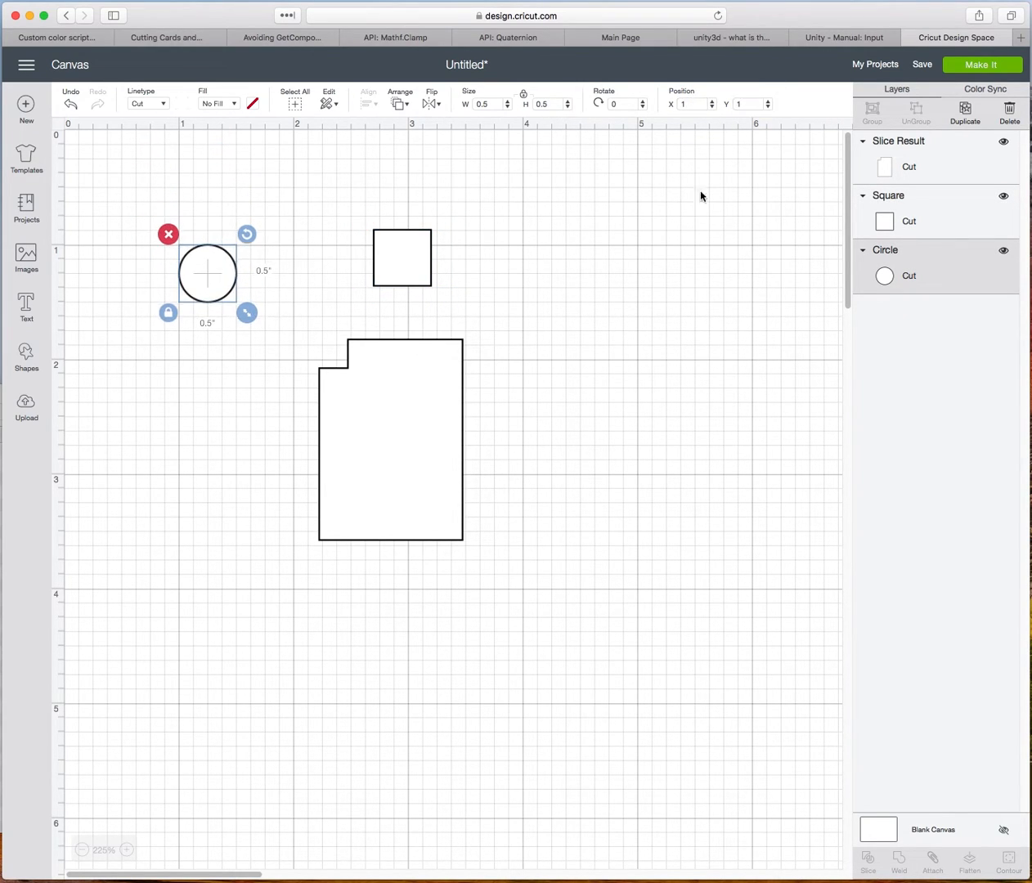
Position the small square over the circle's upper-left quarter at X 0.75, Y 0.75
{"action": "left_click_drag", "start_coordinate": [430, 270], "coordinate": [198, 265]}
{"action": "double_click", "coordinate": [704, 102]}
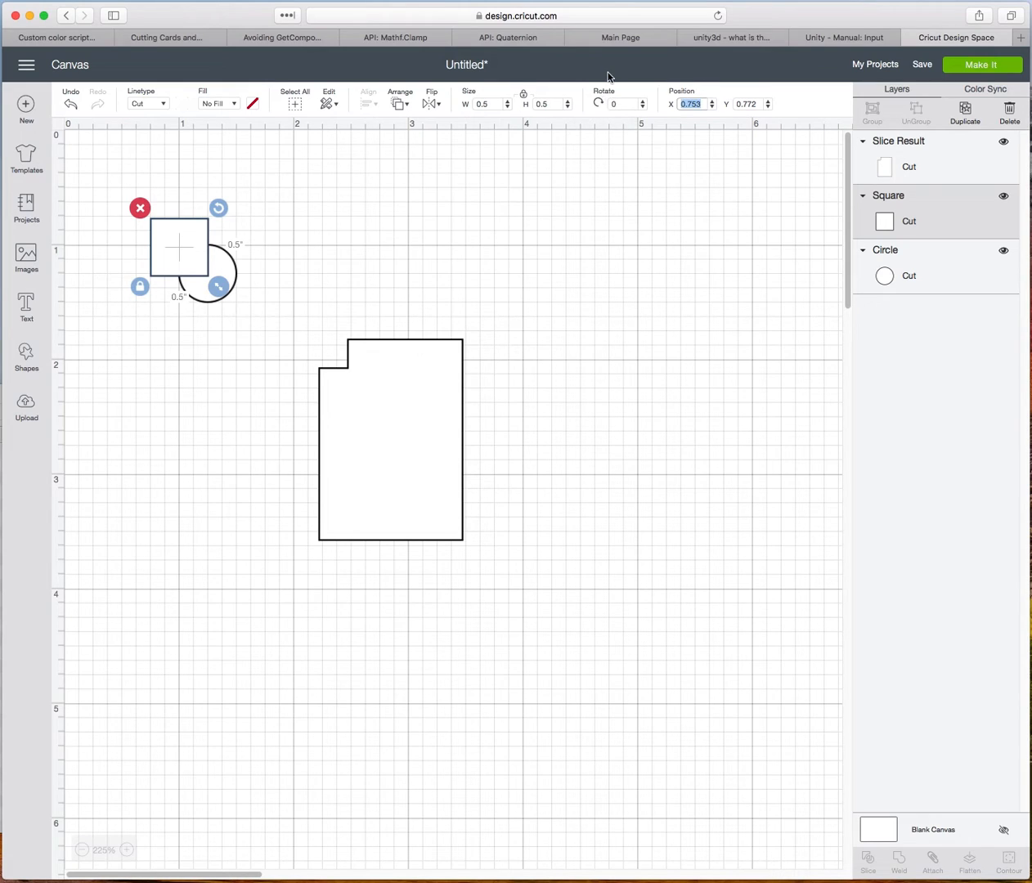
{"action": "type", "text": "0"}
{"action": "key", "text": "Tab"}
{"action": "type", "text": "0.7"}
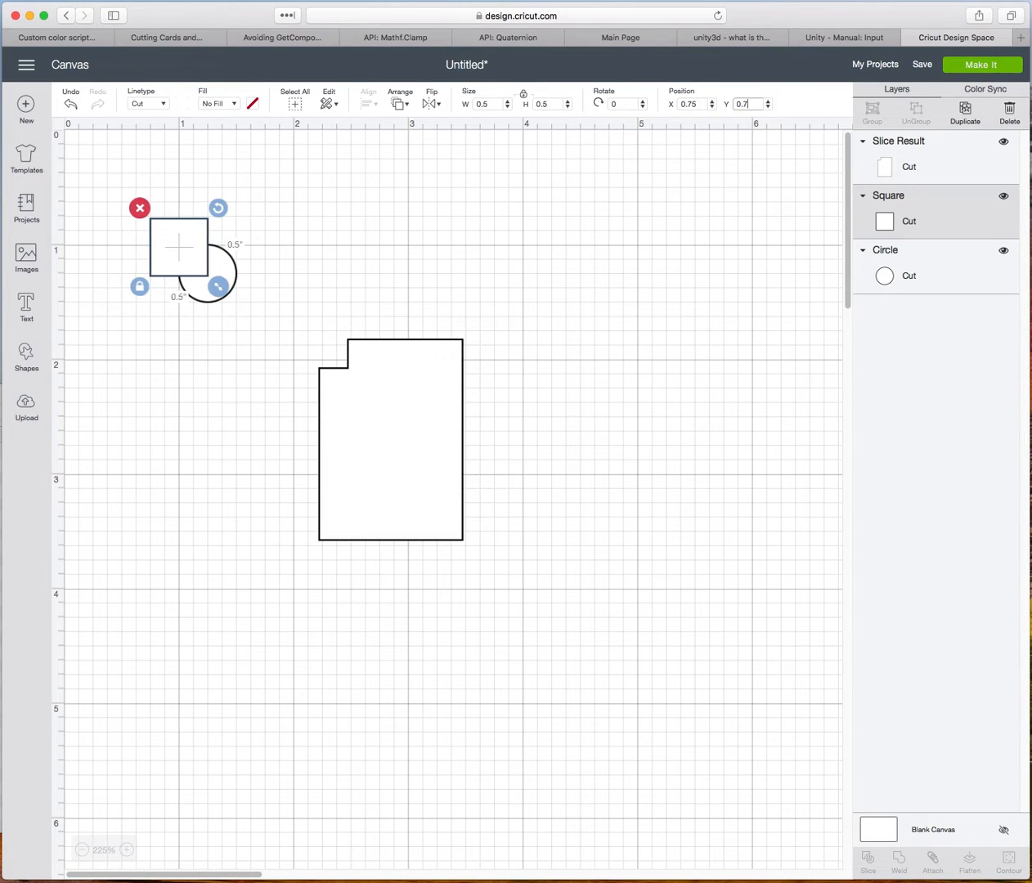
{"action": "type", "text": "5"}
{"action": "key", "text": "Return"}
{"action": "left_click", "coordinate": [355, 268]}
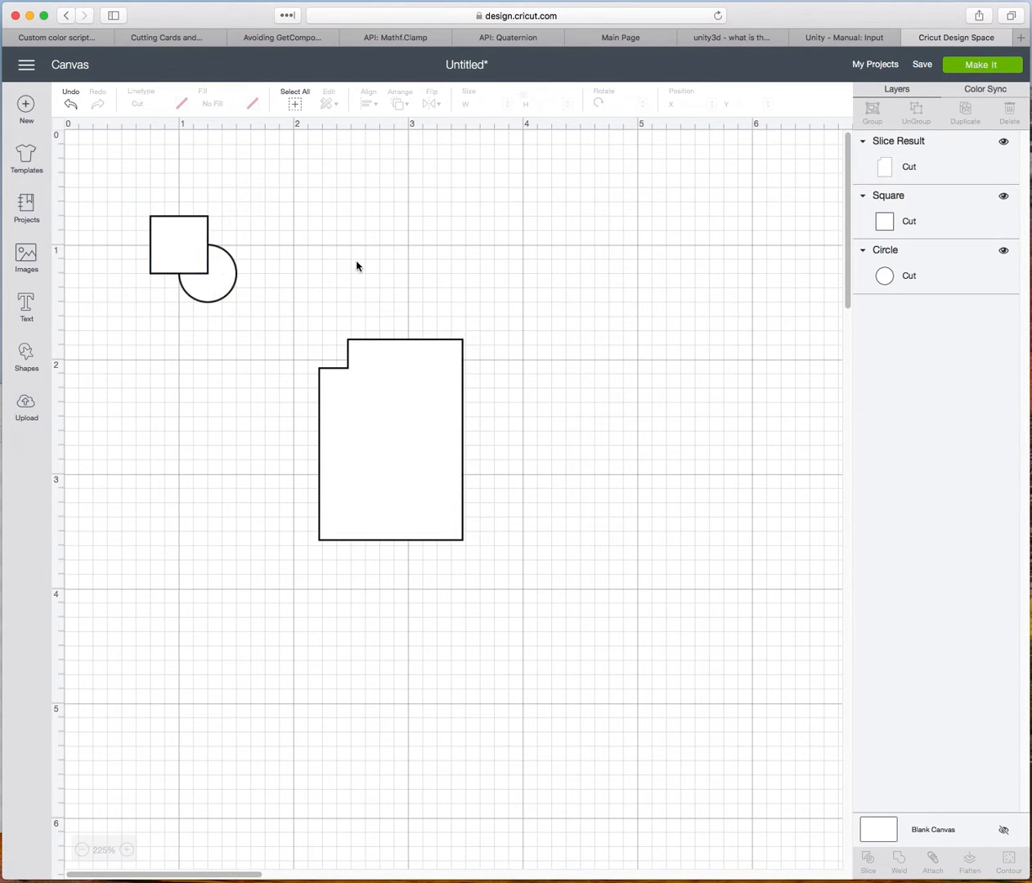
Slice the circle with the overlapping square and delete the leftover pieces, keeping a single quarter-circle wedge
{"action": "left_click_drag", "start_coordinate": [125, 205], "coordinate": [262, 336]}
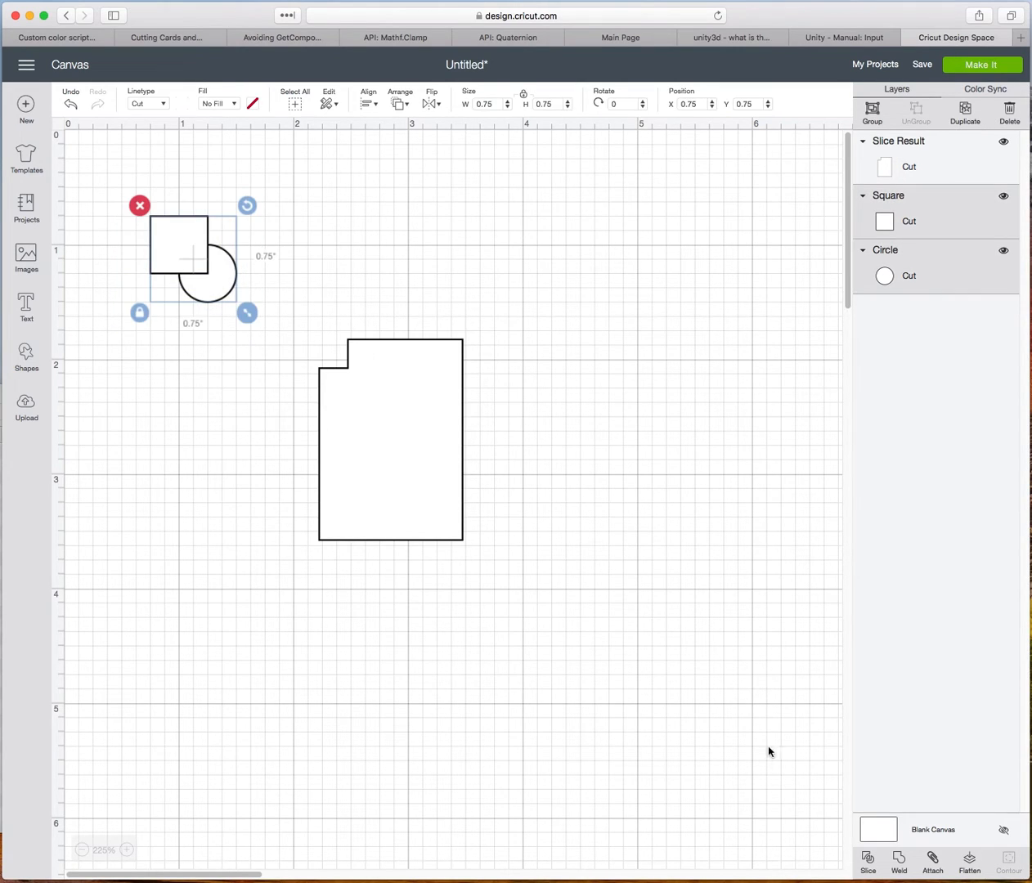
{"action": "left_click", "coordinate": [867, 859]}
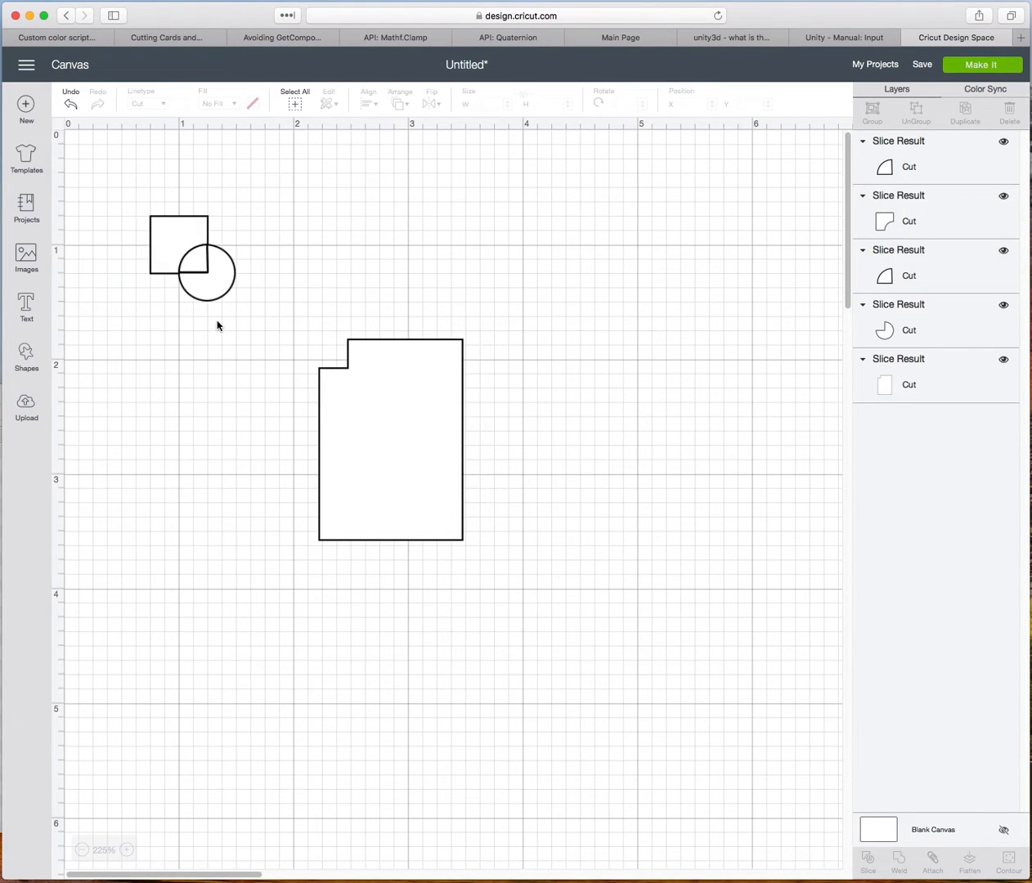
{"action": "left_click", "coordinate": [160, 235]}
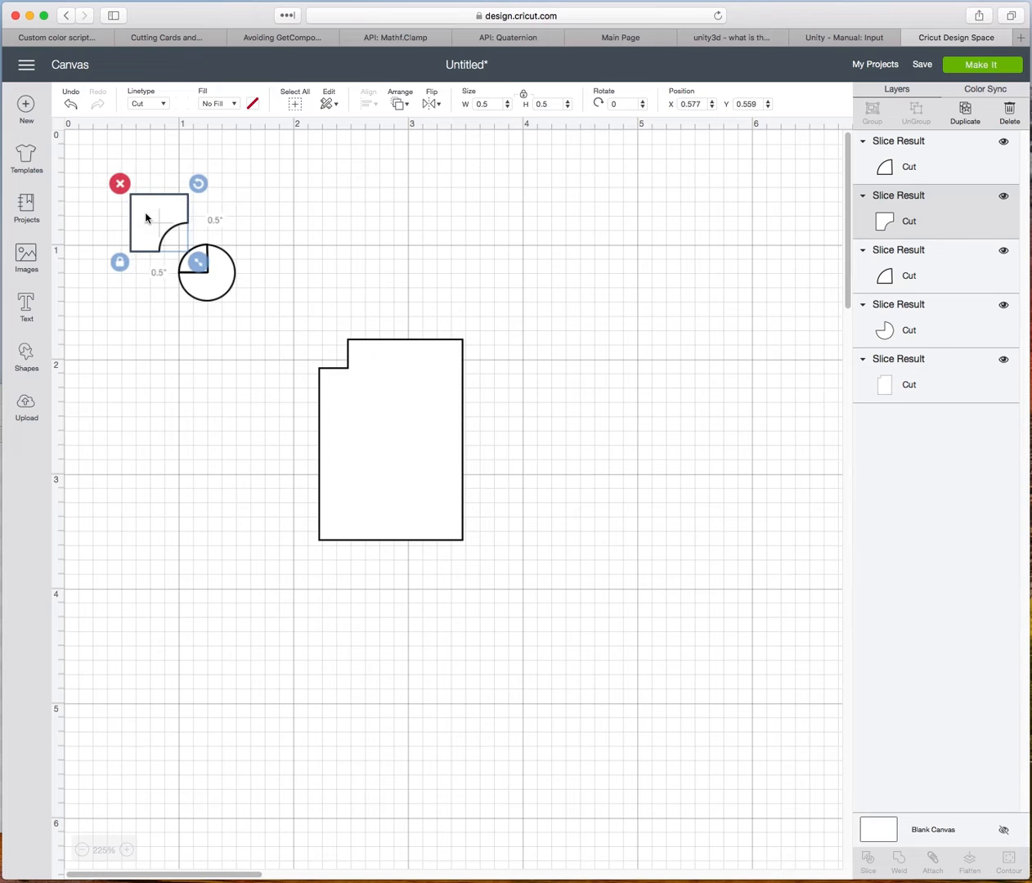
{"action": "key", "text": "Delete"}
{"action": "left_click", "coordinate": [189, 256]}
{"action": "key", "text": "Delete"}
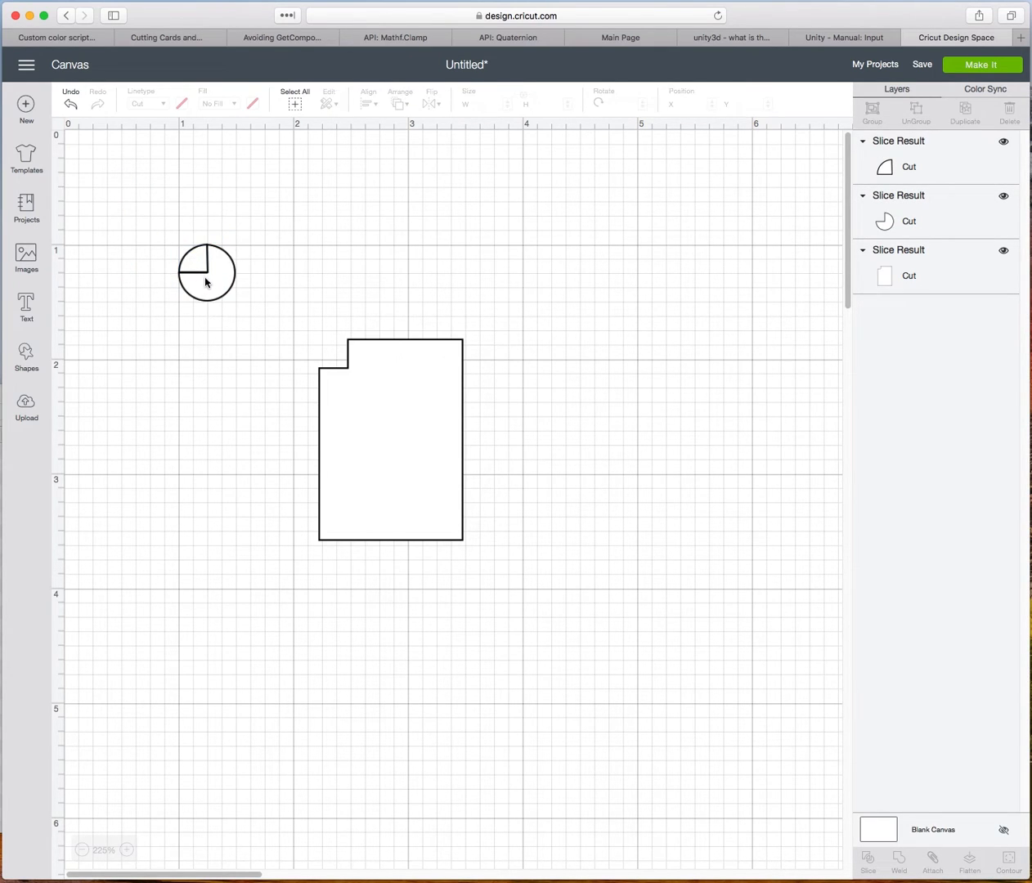
{"action": "left_click", "coordinate": [211, 287]}
{"action": "key", "text": "Delete"}
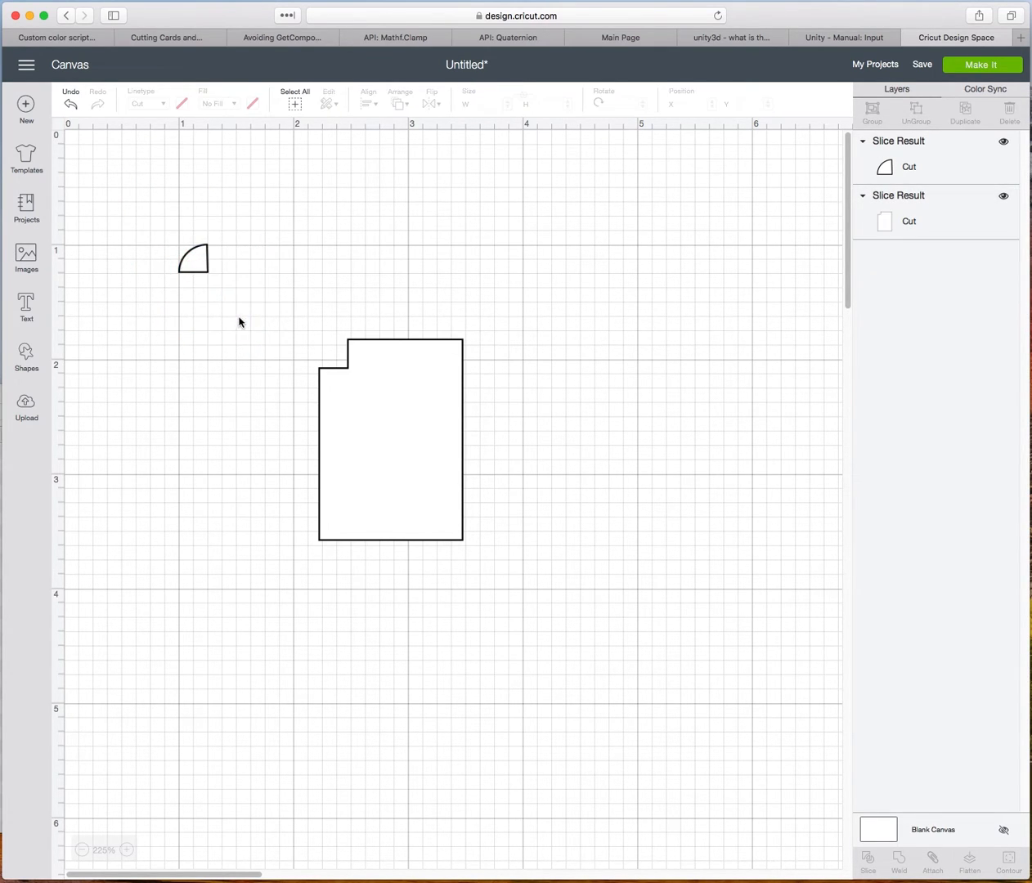
Position the quarter-circle wedge at X 1, Y 1
{"action": "left_click", "coordinate": [205, 267]}
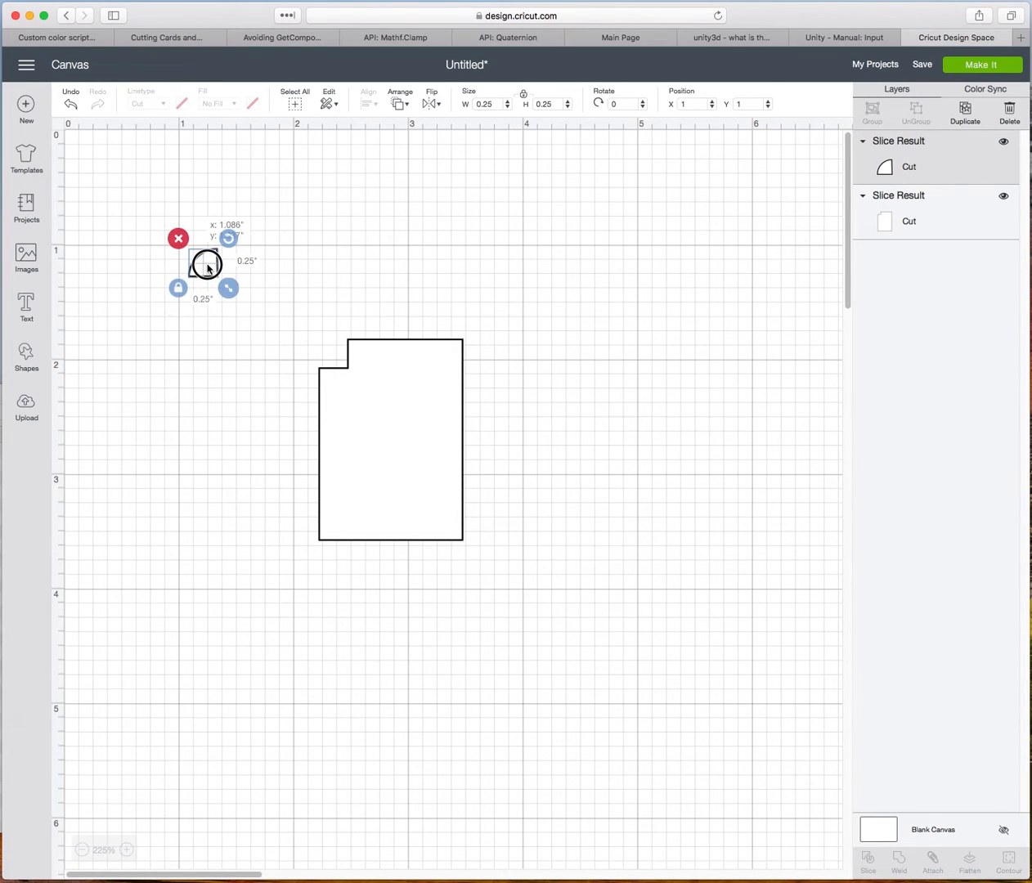
{"action": "left_click", "coordinate": [288, 291]}
{"action": "left_click", "coordinate": [202, 270]}
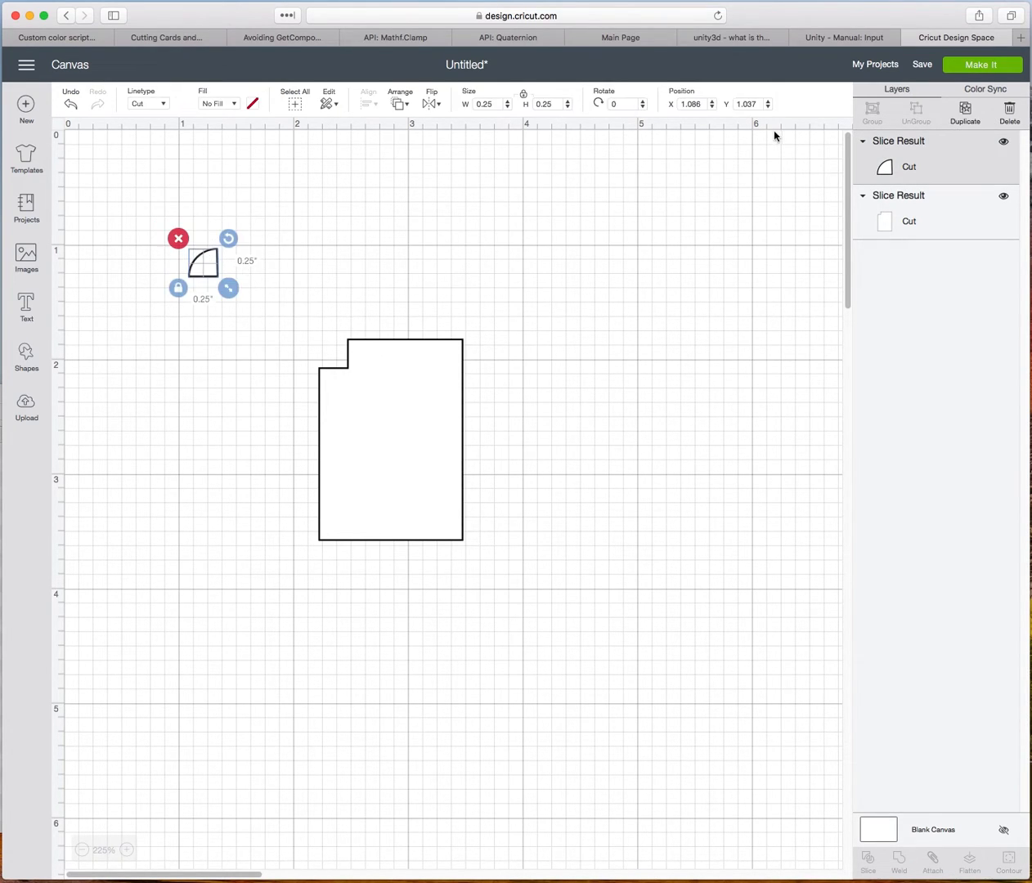
{"action": "double_click", "coordinate": [699, 104]}
{"action": "type", "text": "1"}
{"action": "key", "text": "Tab"}
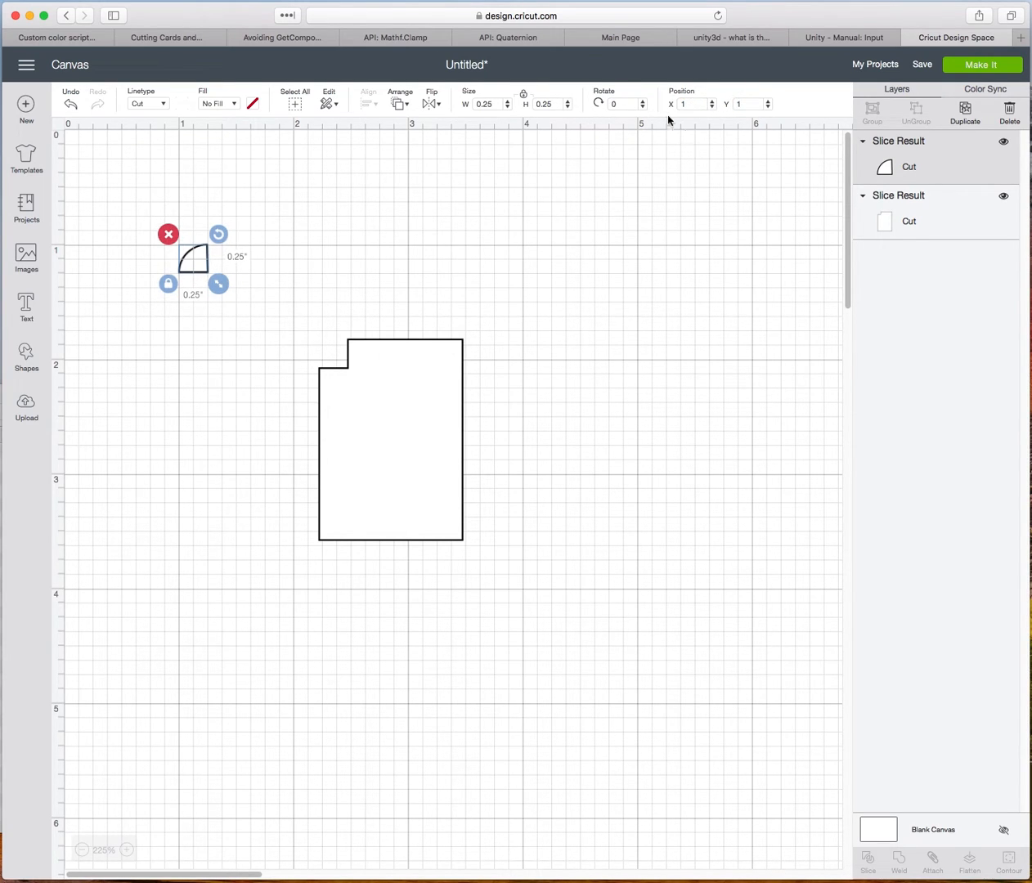
Position the notched rectangle at X 1, Y 1 so the wedge fills its missing corner
{"action": "left_click_drag", "start_coordinate": [402, 419], "coordinate": [287, 357]}
{"action": "double_click", "coordinate": [699, 104]}
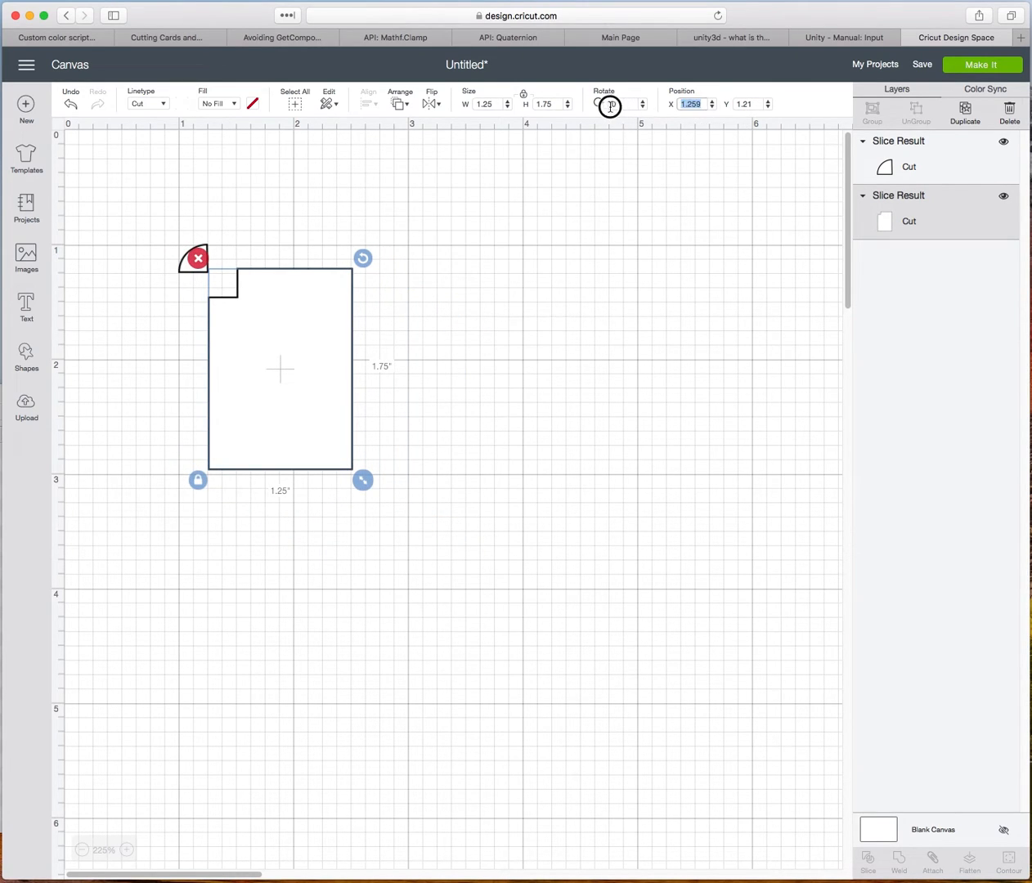
{"action": "type", "text": "1"}
{"action": "key", "text": "Tab"}
{"action": "type", "text": "1"}
{"action": "key", "text": "Tab"}
{"action": "left_click", "coordinate": [401, 432]}
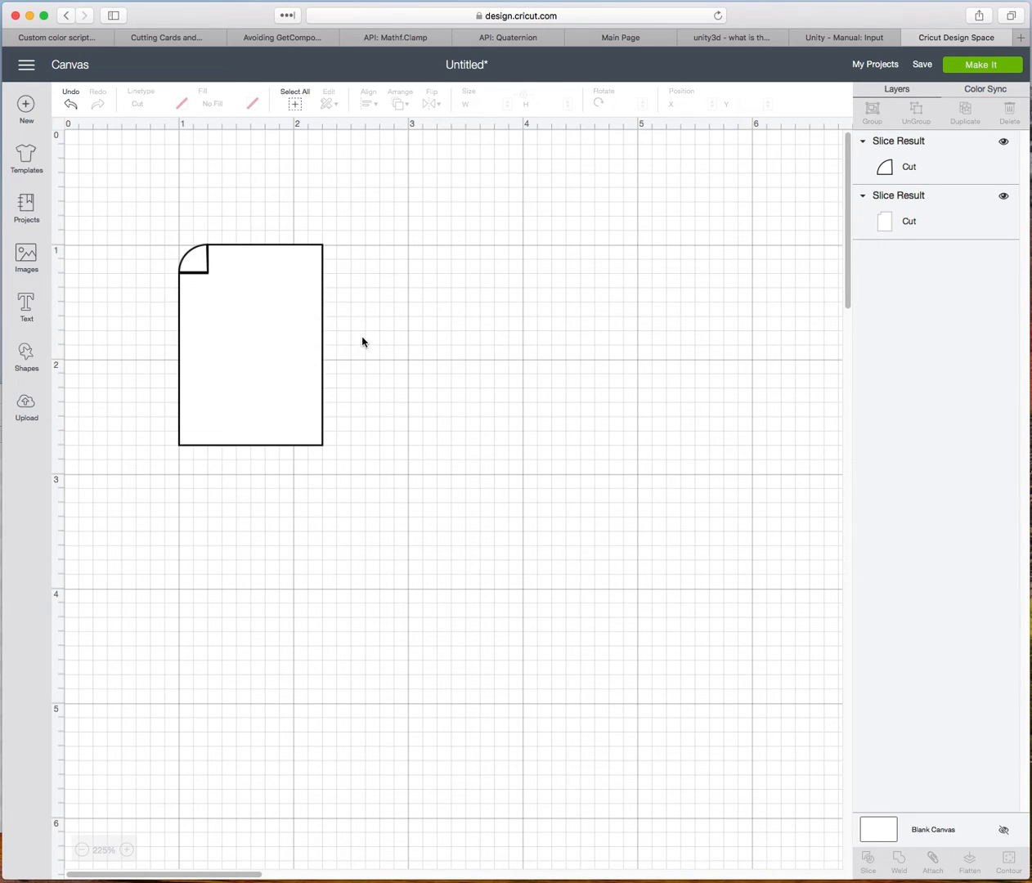
Weld the quarter-circle wedge and the notched rectangle into one shape with a rounded upper-left corner
{"action": "left_click", "coordinate": [292, 251]}
{"action": "left_click", "coordinate": [202, 271]}
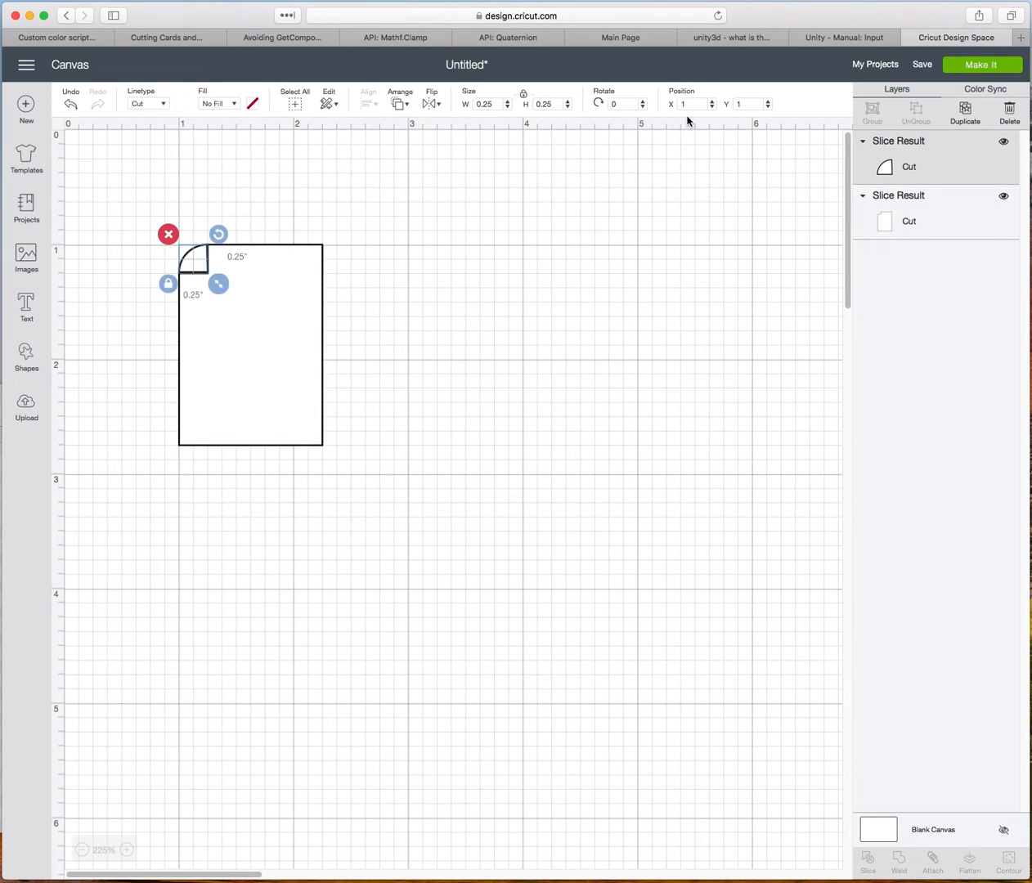
{"action": "left_click_drag", "start_coordinate": [132, 213], "coordinate": [380, 496]}
{"action": "left_click", "coordinate": [899, 859]}
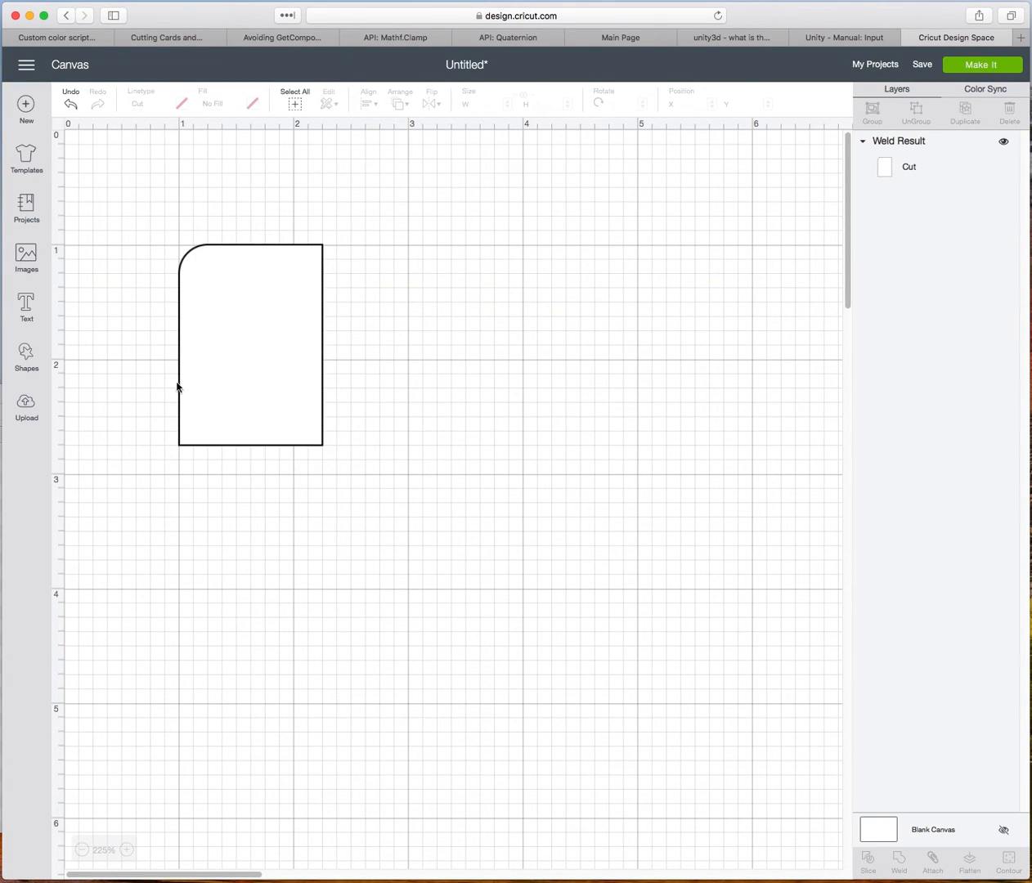
Duplicate the rounded-corner shape, place the copy beside it at about X 2.53, Y 1.06, and flip it horizontally
{"action": "left_click", "coordinate": [245, 387]}
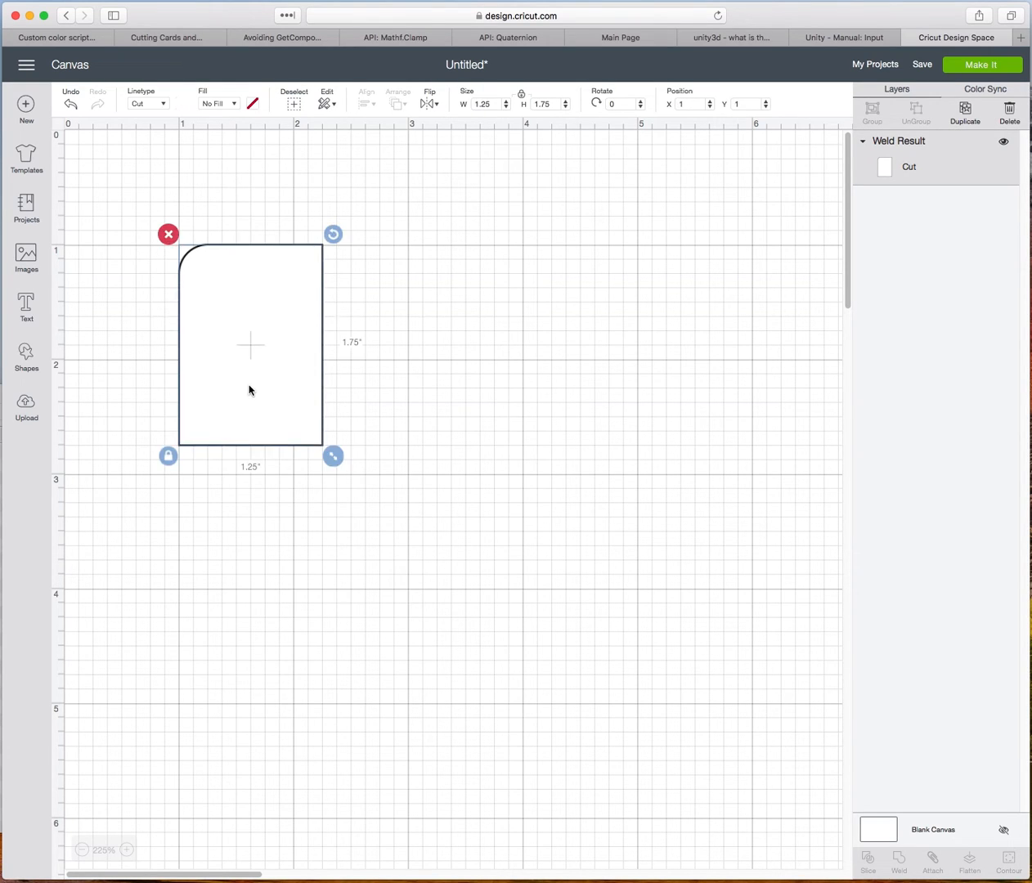
{"action": "right_click", "coordinate": [247, 389]}
{"action": "left_click", "coordinate": [311, 503]}
{"action": "left_click_drag", "start_coordinate": [255, 408], "coordinate": [430, 416]}
{"action": "left_click", "coordinate": [432, 105]}
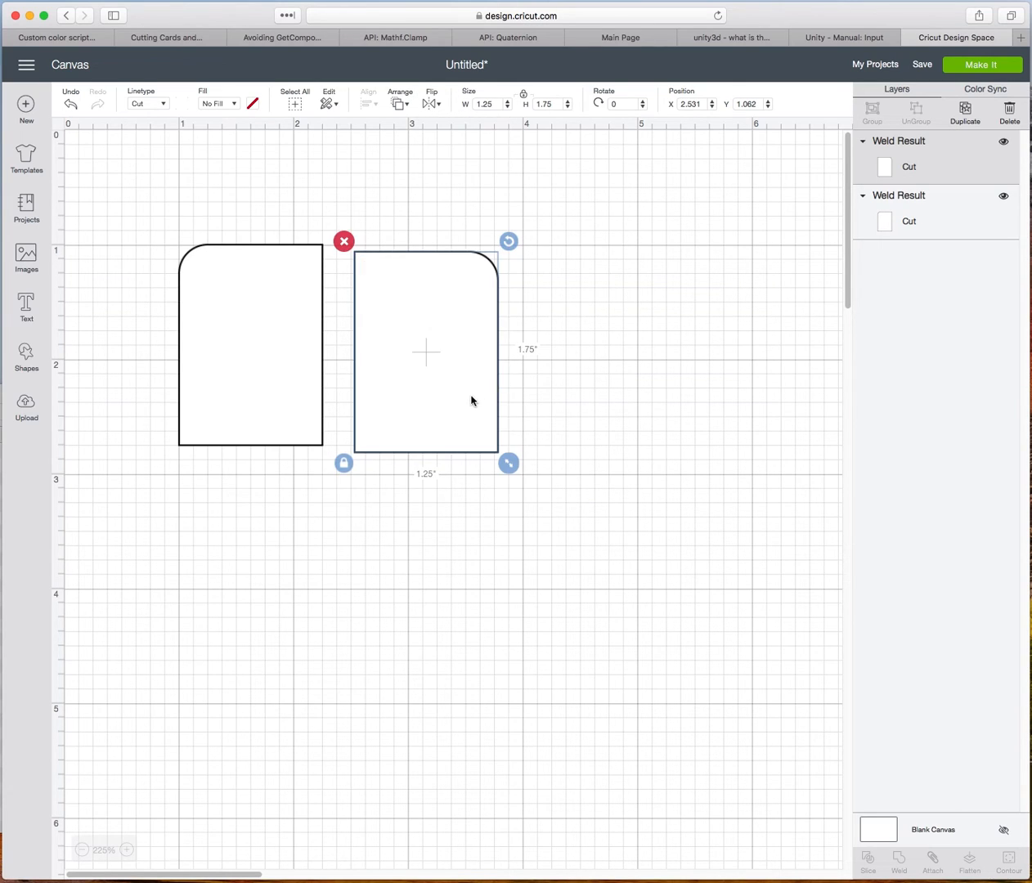
Set the mirrored copy flush against the original at X 2.25, Y 1, and weld the two shapes together
{"action": "left_click_drag", "start_coordinate": [453, 395], "coordinate": [421, 396]}
{"action": "left_click", "coordinate": [703, 105]}
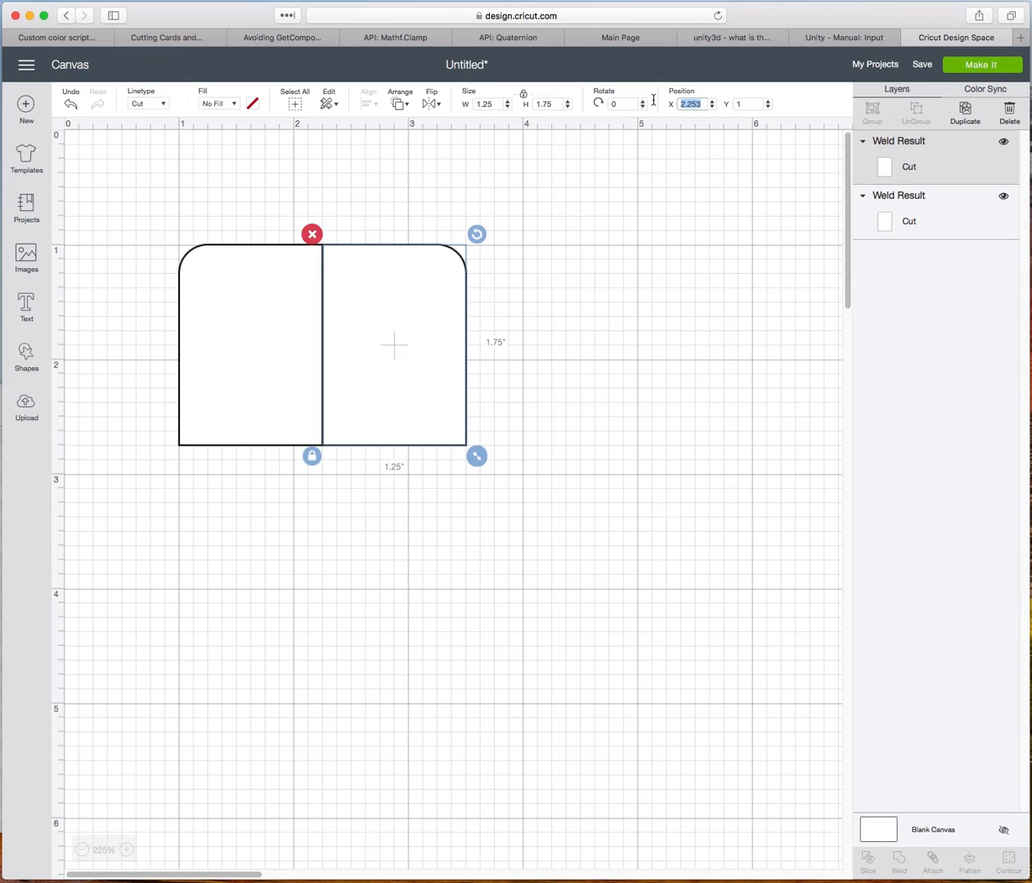
{"action": "type", "text": "2.2"}
{"action": "key", "text": "Tab"}
{"action": "left_click", "coordinate": [640, 447]}
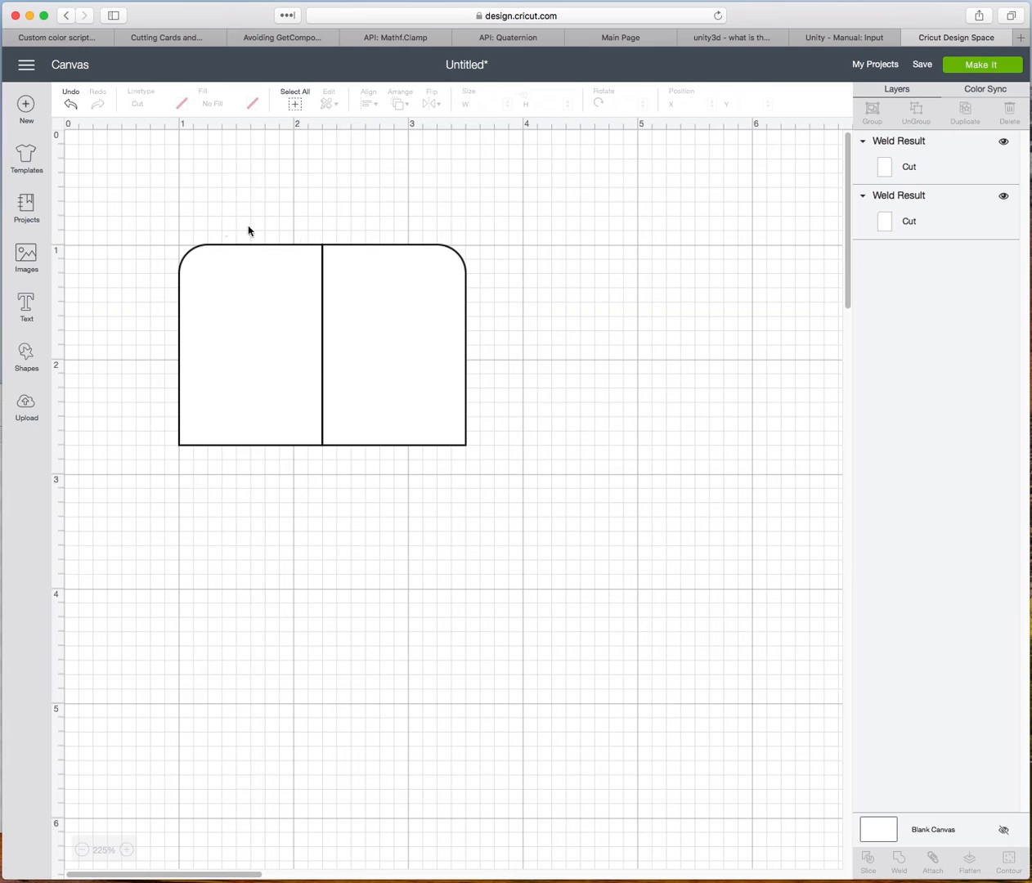
{"action": "left_click_drag", "start_coordinate": [143, 214], "coordinate": [633, 588]}
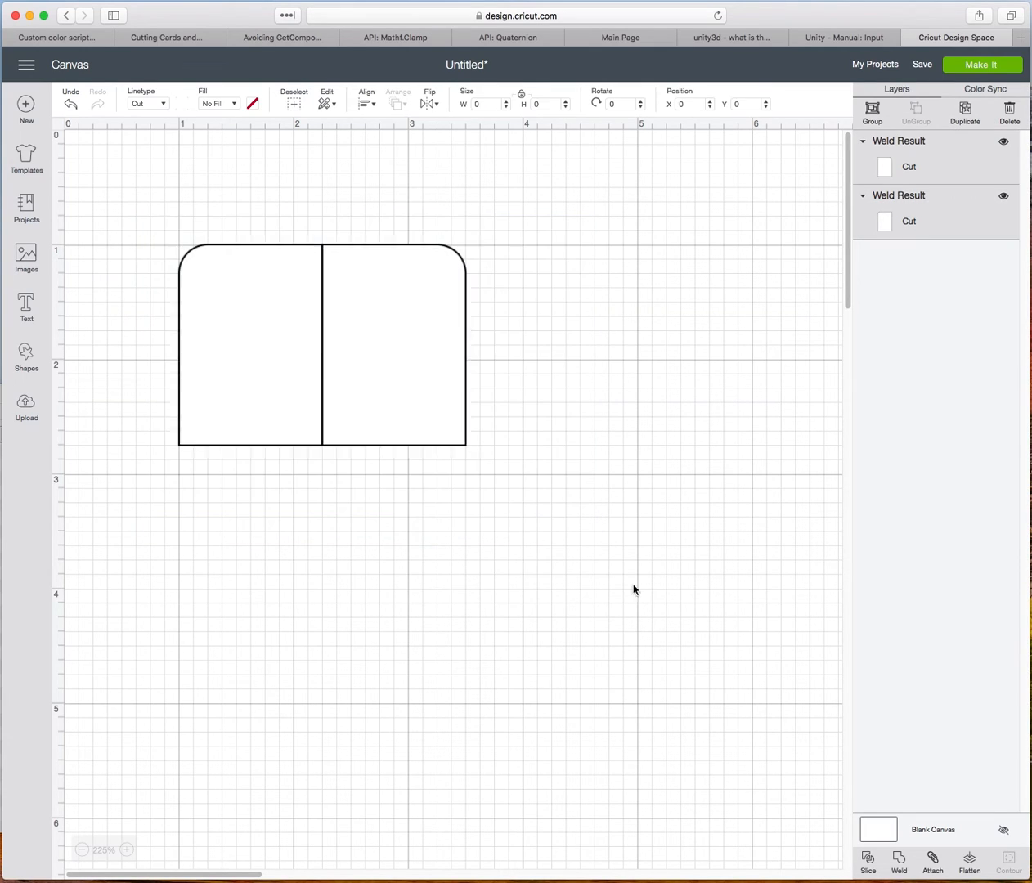
{"action": "left_click", "coordinate": [899, 859]}
Duplicate the welded top half, place the copy below it at about X 1.15, Y 2.99, and flip it vertically
{"action": "left_click", "coordinate": [392, 403]}
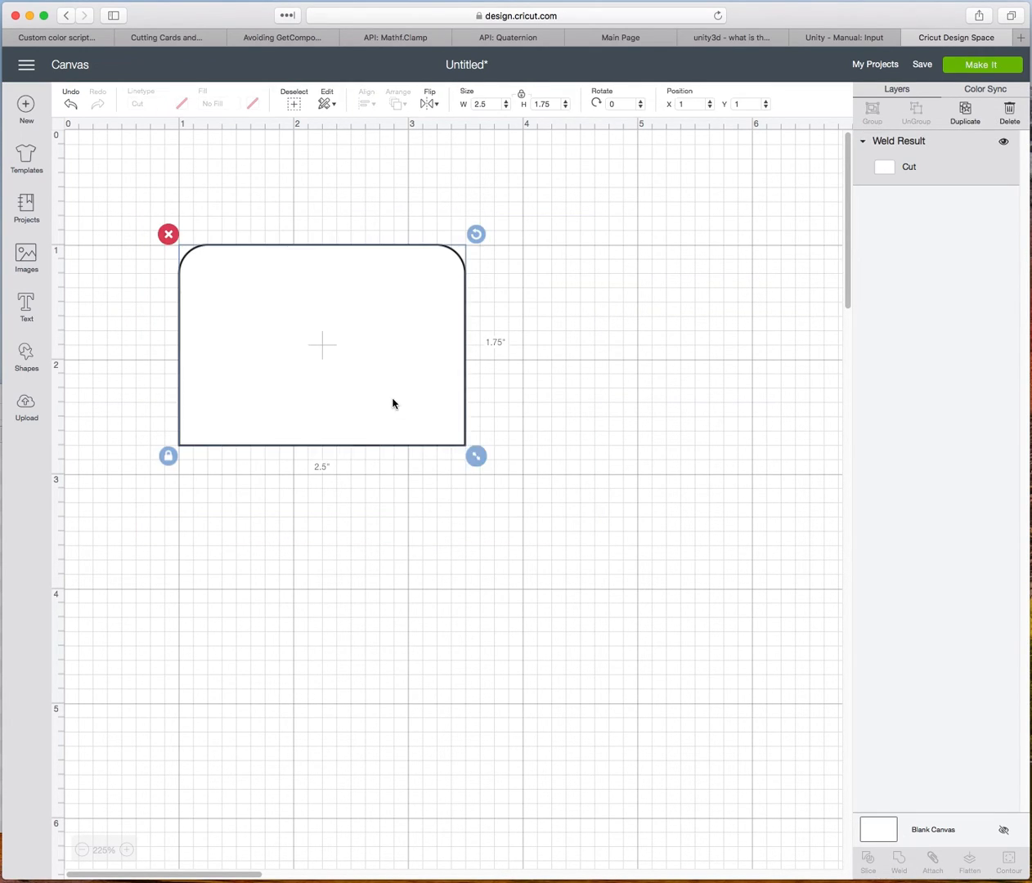
{"action": "right_click", "coordinate": [394, 403]}
{"action": "left_click", "coordinate": [428, 520]}
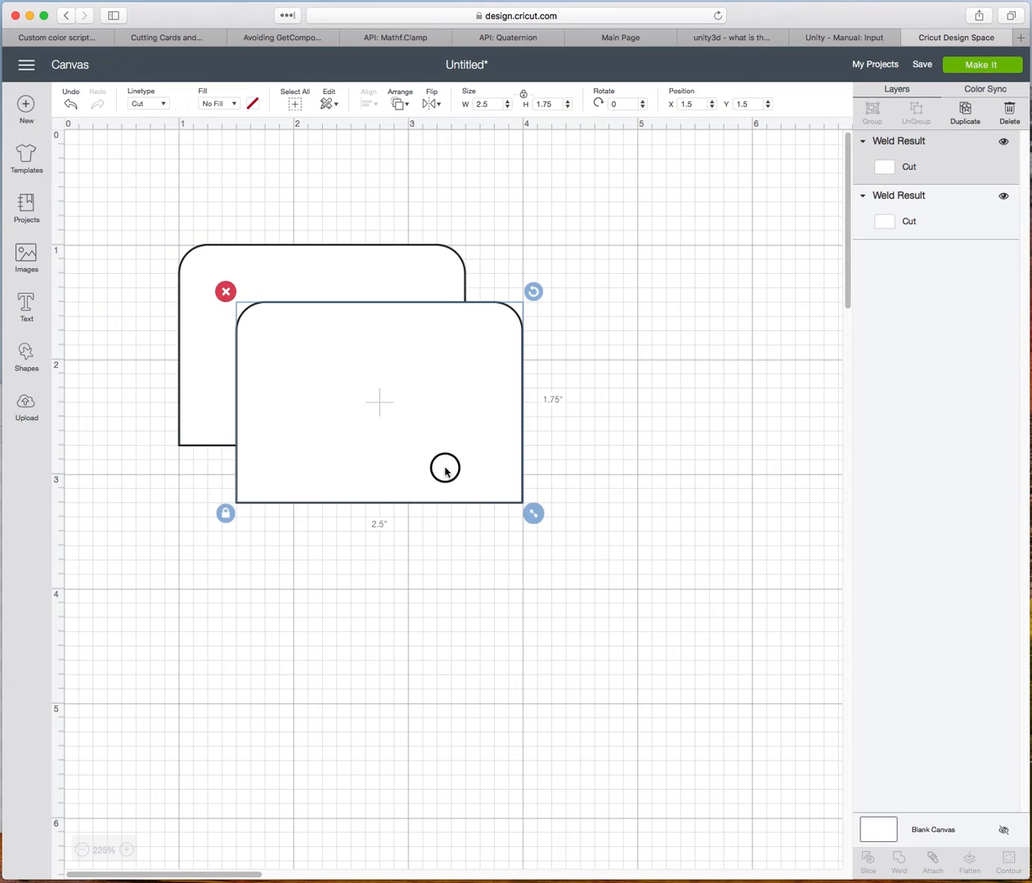
{"action": "left_click_drag", "start_coordinate": [442, 468], "coordinate": [403, 636]}
{"action": "left_click", "coordinate": [442, 106]}
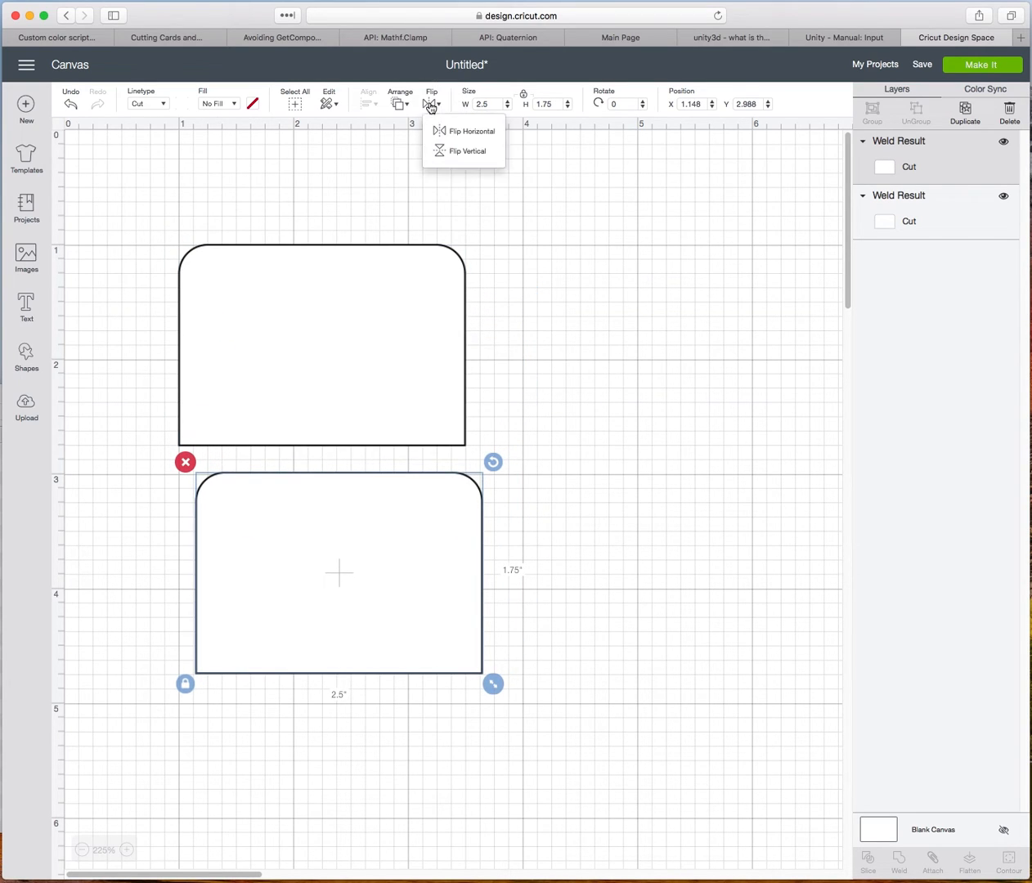
{"action": "left_click", "coordinate": [442, 152]}
Place the flipped lower half flush beneath the top half at X 1, Y 2.75
{"action": "left_click_drag", "start_coordinate": [364, 574], "coordinate": [348, 552]}
{"action": "double_click", "coordinate": [704, 104]}
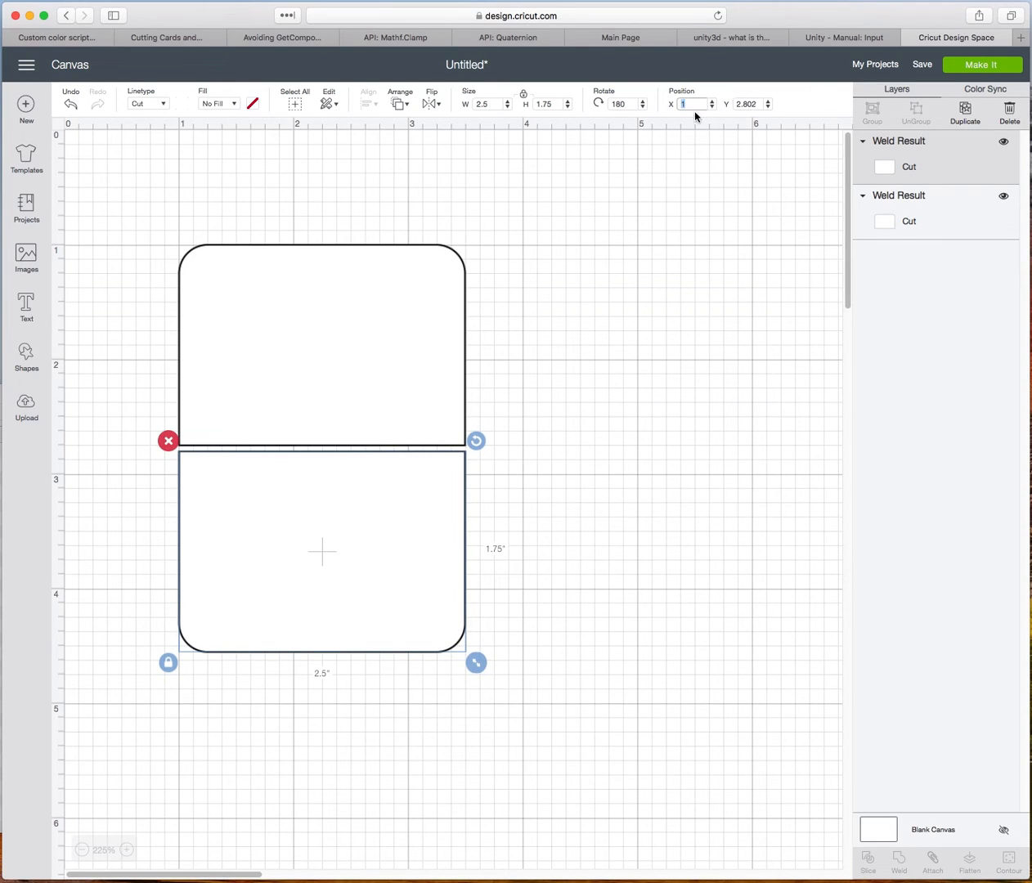
{"action": "key", "text": "Tab"}
{"action": "left_click_drag", "start_coordinate": [396, 536], "coordinate": [398, 525]}
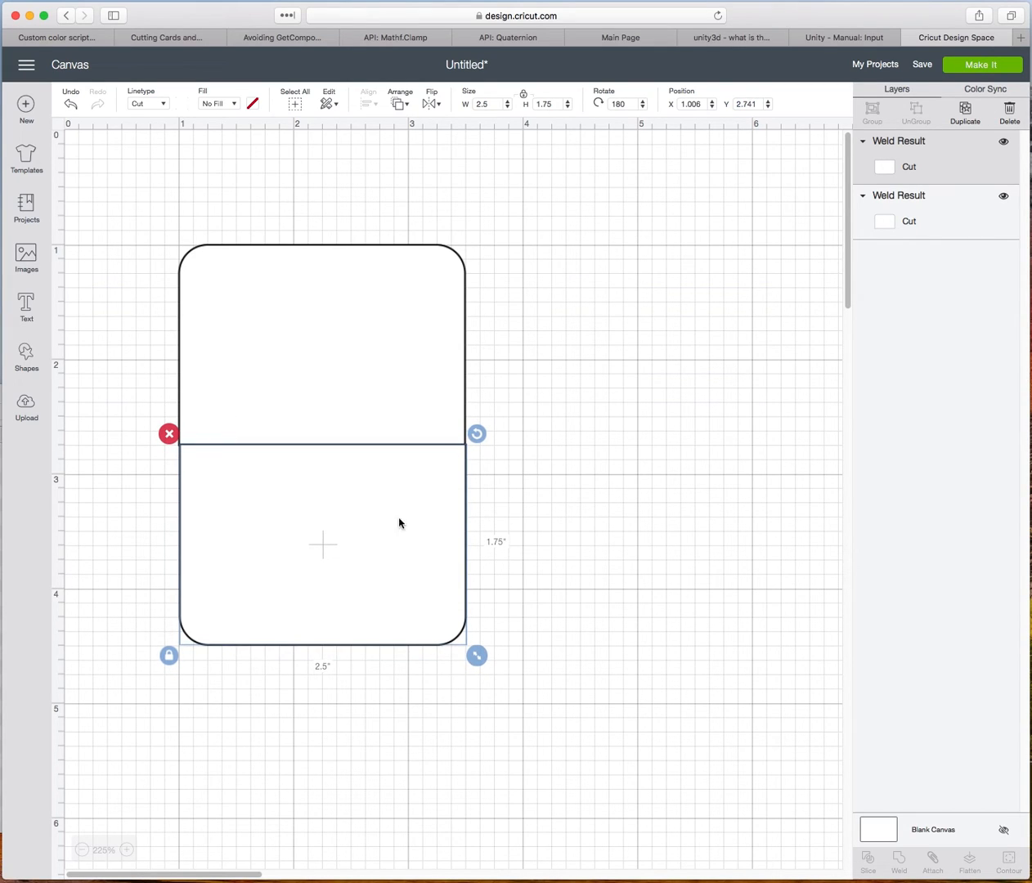
{"action": "left_click", "coordinate": [753, 103]}
{"action": "double_click", "coordinate": [696, 103]}
{"action": "type", "text": "1"}
{"action": "key", "text": "Tab"}
{"action": "type", "text": "2"}
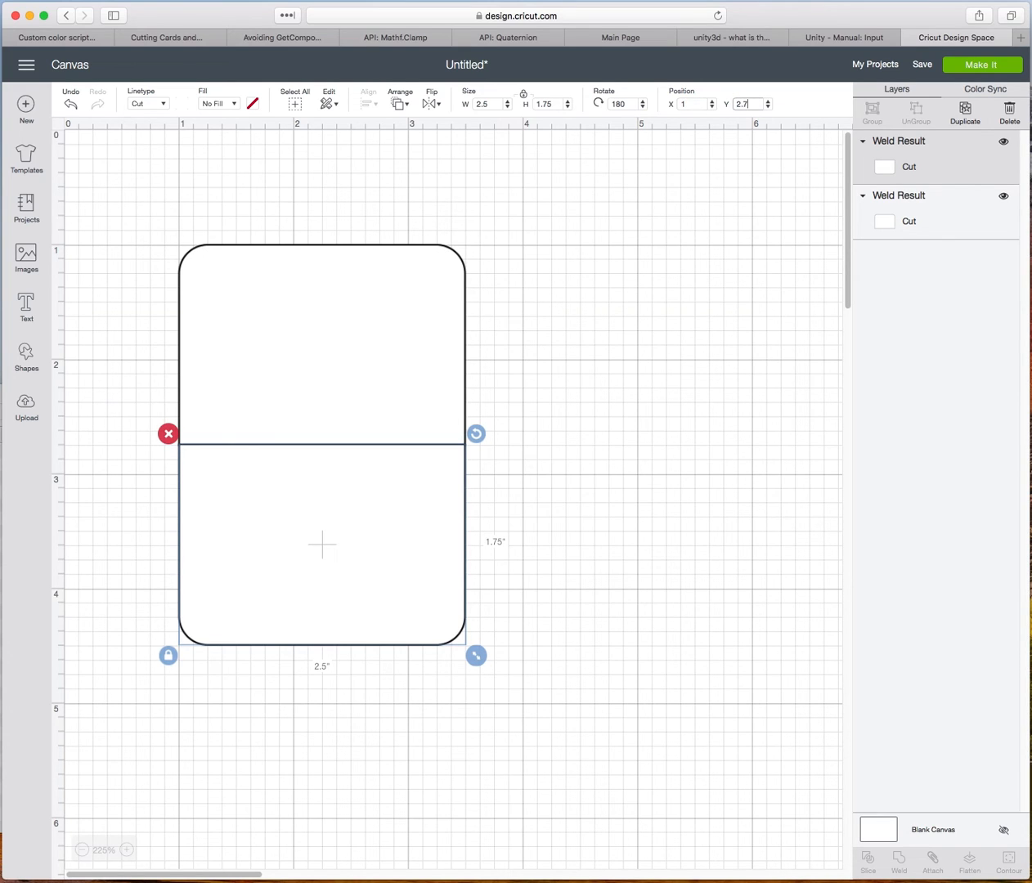
{"action": "left_click", "coordinate": [615, 364]}
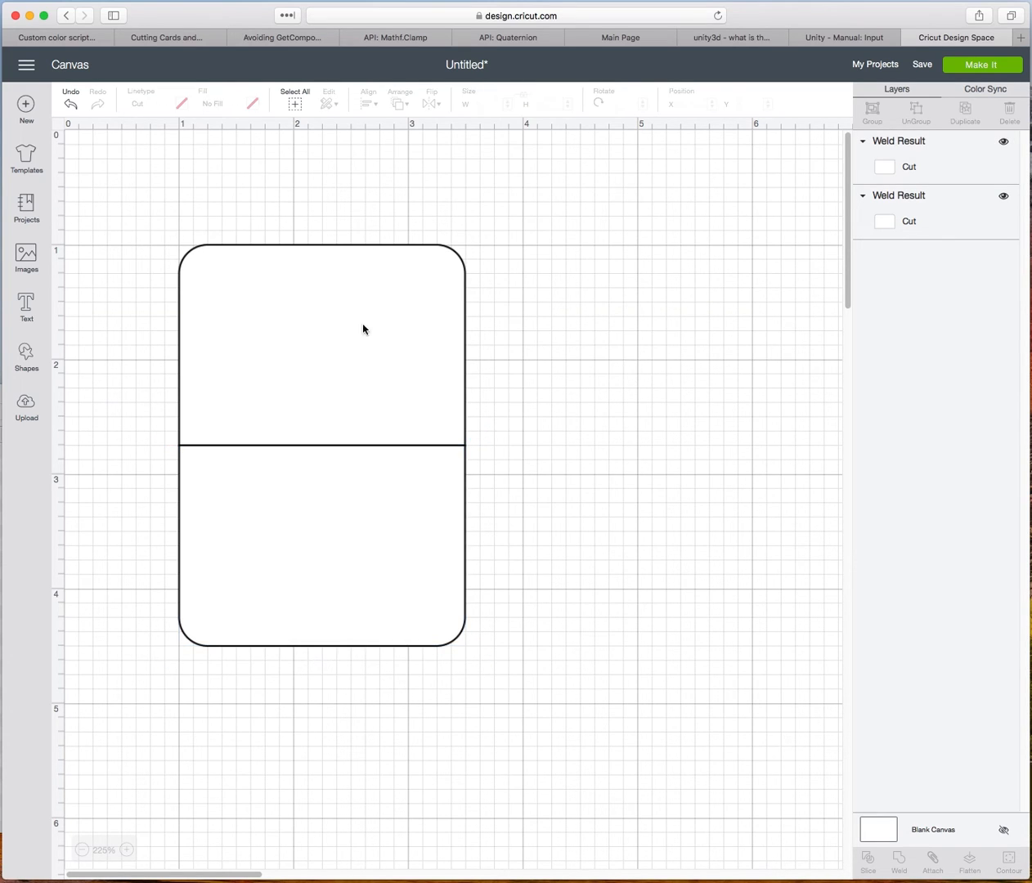
Weld the top and lower halves into one card and move it to about X 0.77, Y 0.59
{"action": "left_click_drag", "start_coordinate": [127, 216], "coordinate": [556, 672]}
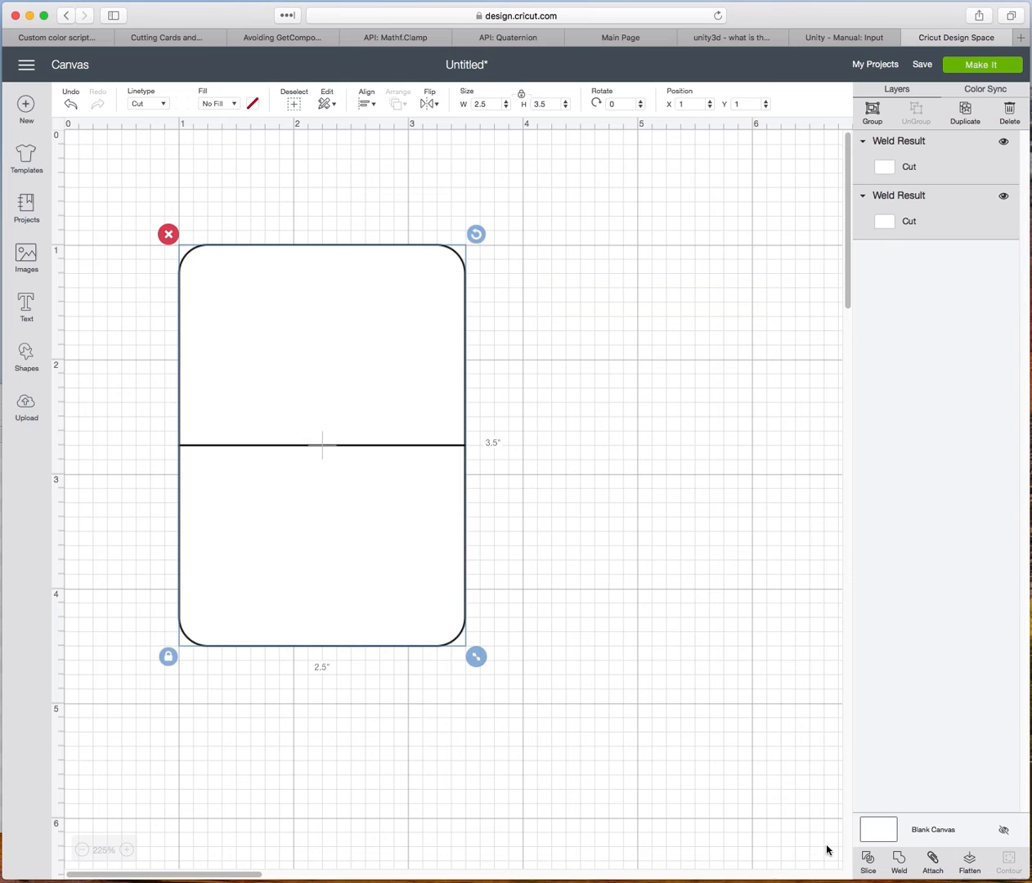
{"action": "left_click", "coordinate": [900, 863]}
{"action": "left_click_drag", "start_coordinate": [396, 556], "coordinate": [332, 485]}
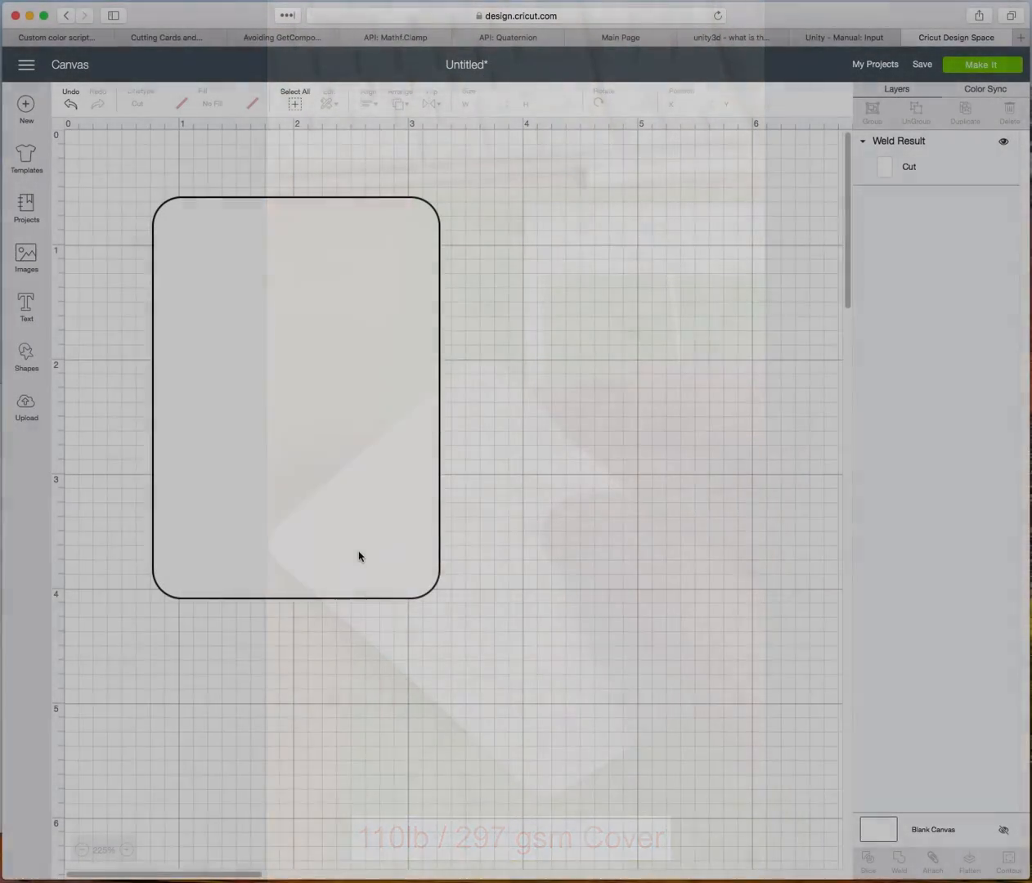
Try to resize the welded card from its lower-right corner with locked proportions, and undo the change
{"action": "left_click", "coordinate": [379, 542]}
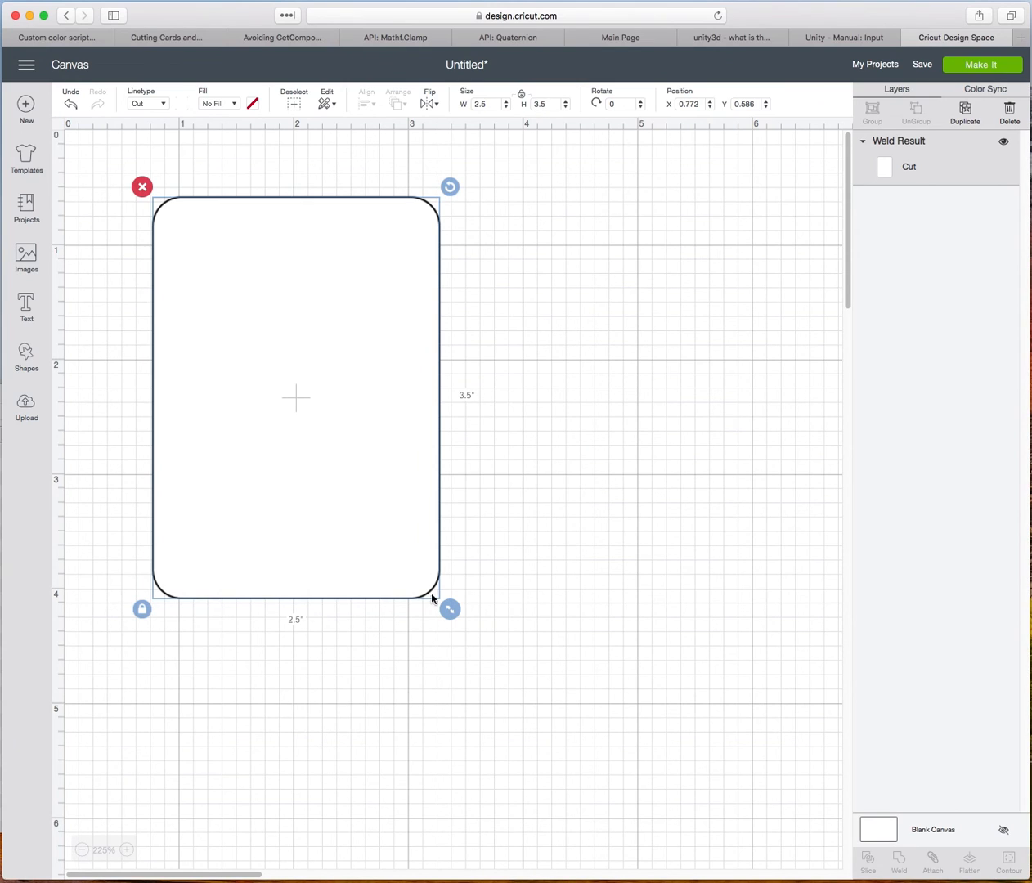
{"action": "left_click_drag", "start_coordinate": [439, 599], "coordinate": [362, 662]}
{"action": "key", "text": "super+z"}
Unlock the card's proportions, stretch it to about 2.33 by 5.42 inches, and undo the stretch and the small move
{"action": "left_click", "coordinate": [225, 494]}
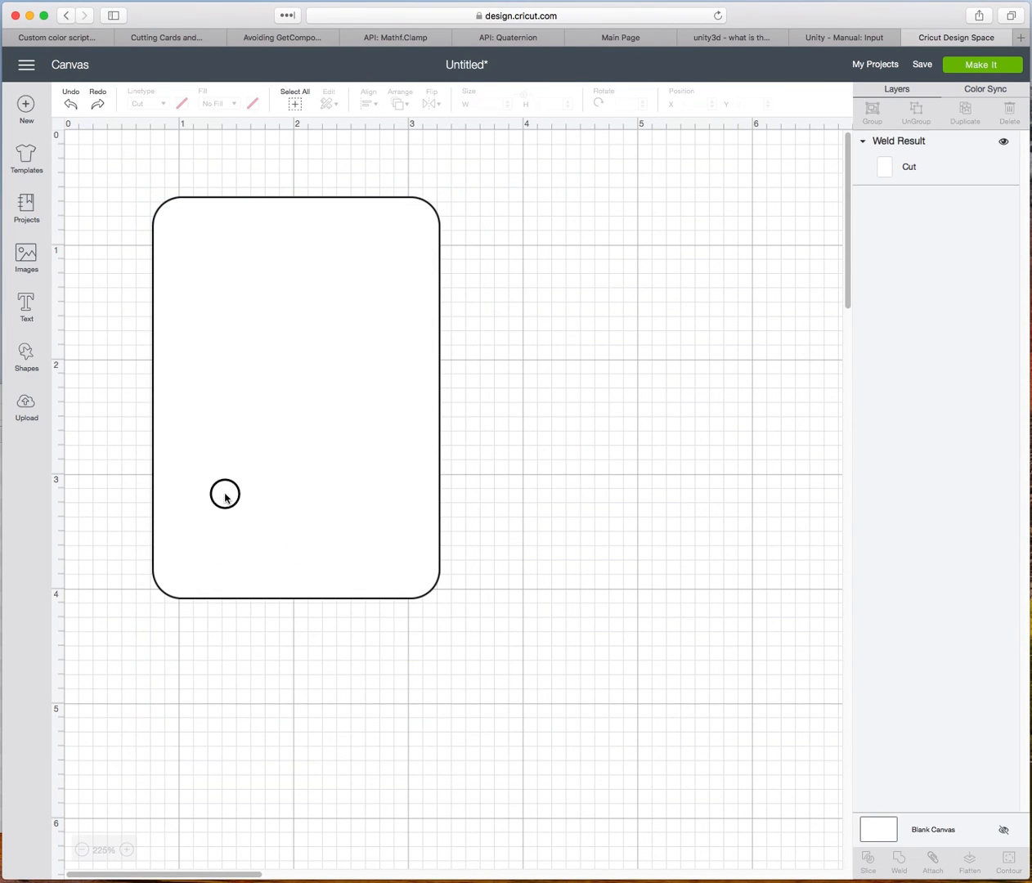
{"action": "left_click", "coordinate": [521, 101]}
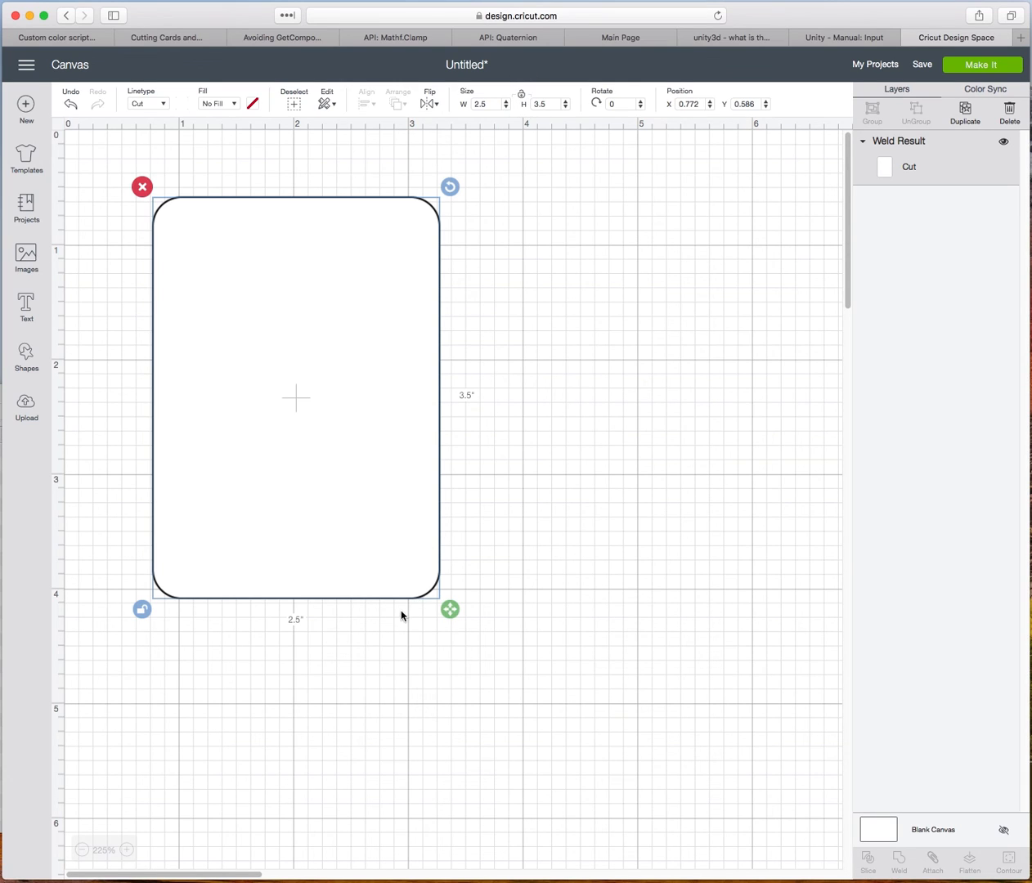
{"action": "left_click_drag", "start_coordinate": [451, 606], "coordinate": [430, 830]}
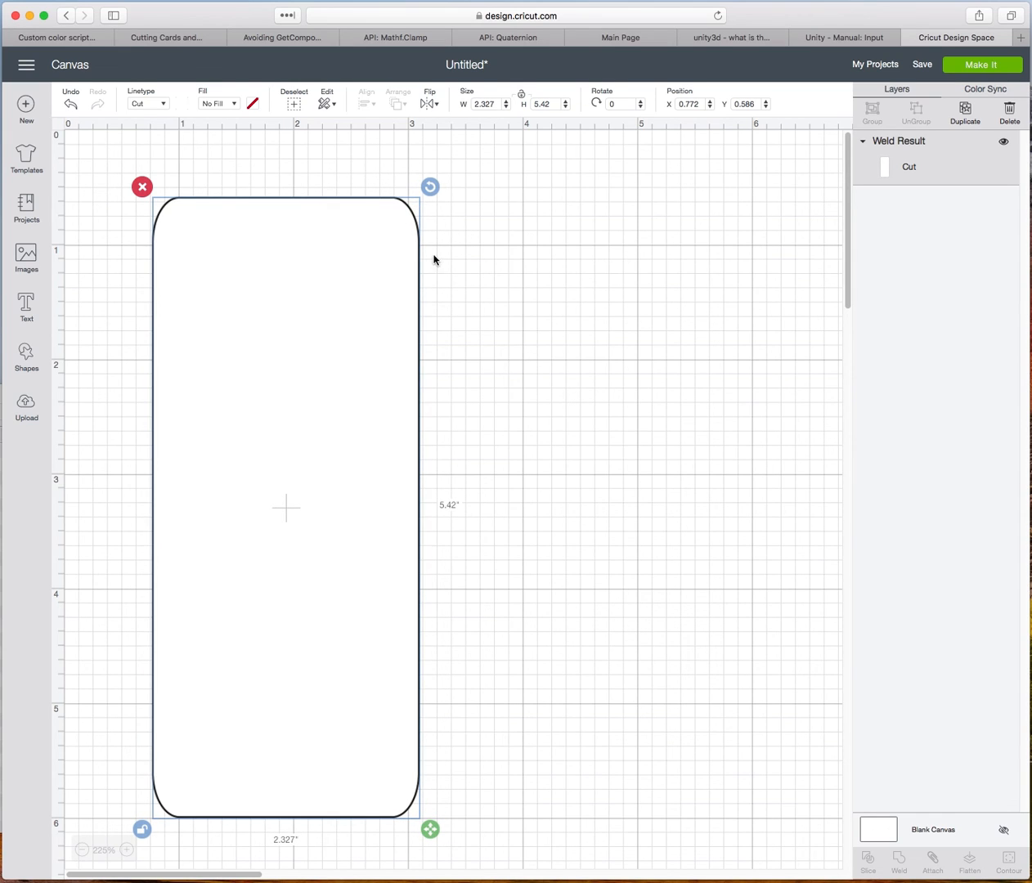
{"action": "mouse_move", "coordinate": [354, 360]}
{"action": "left_mouse_down"}
{"action": "mouse_move", "coordinate": [355, 310]}
{"action": "mouse_move", "coordinate": [354, 341]}
{"action": "left_mouse_up"}
{"action": "key", "text": "super+z"}
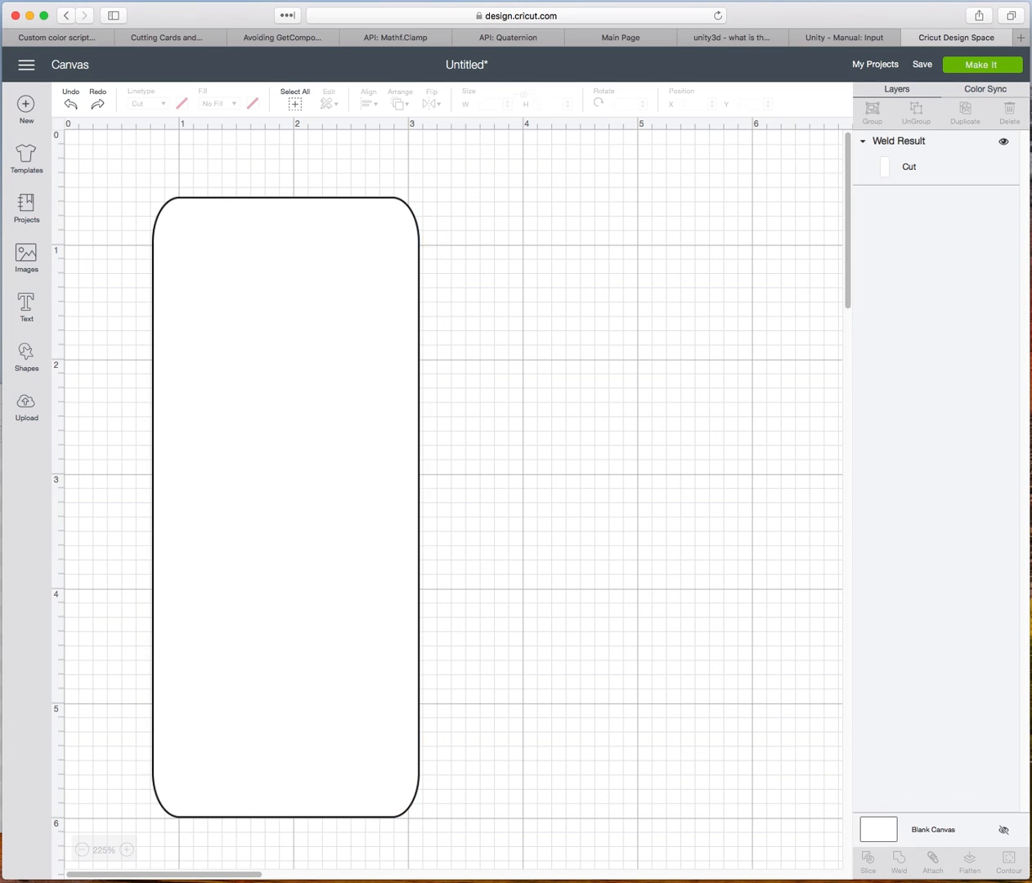
{"action": "key", "text": "super+z"}
{"action": "left_click", "coordinate": [419, 499]}
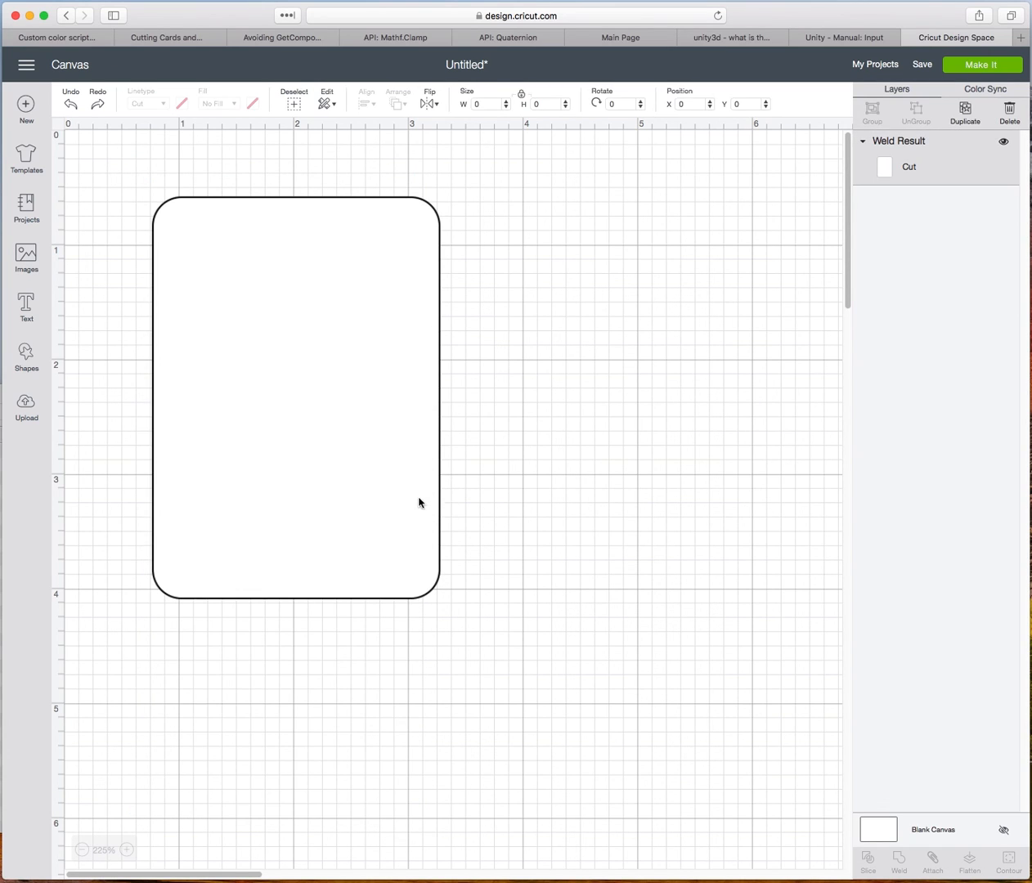
Move the finished card on the canvas to about X 0.62, Y 0.44
{"action": "left_click_drag", "start_coordinate": [373, 532], "coordinate": [377, 516]}
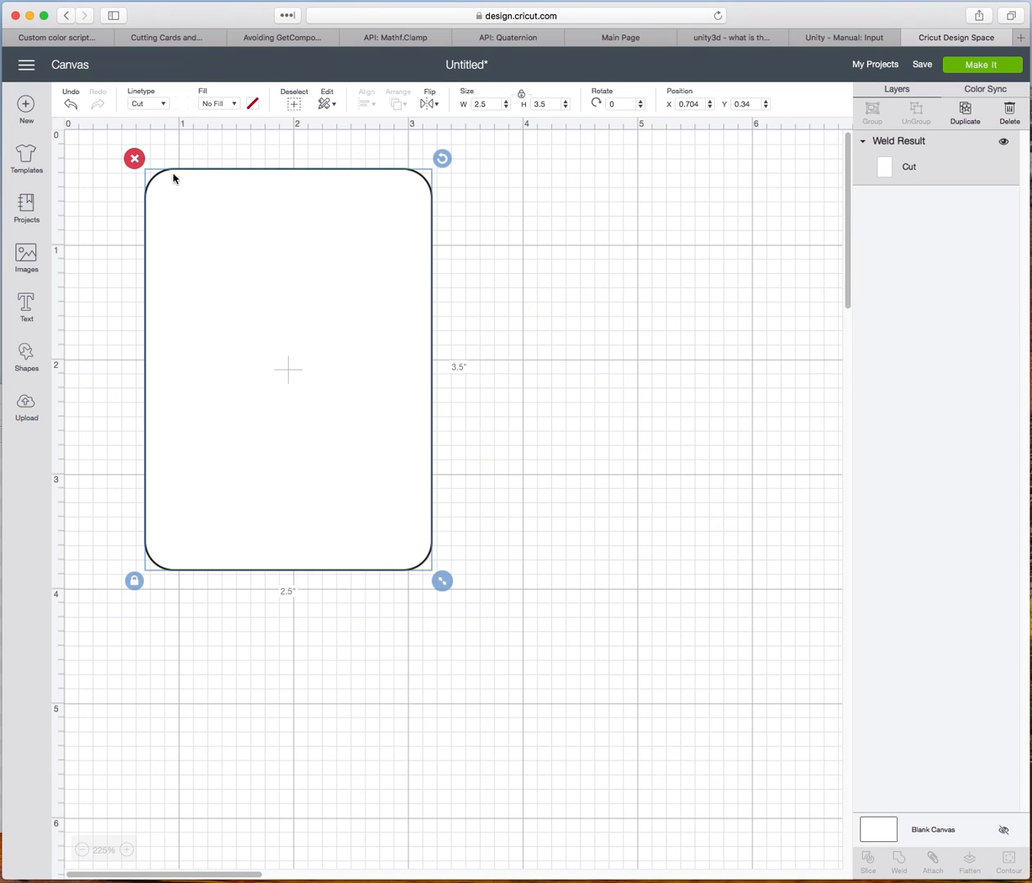
{"action": "left_click_drag", "start_coordinate": [249, 404], "coordinate": [265, 426]}
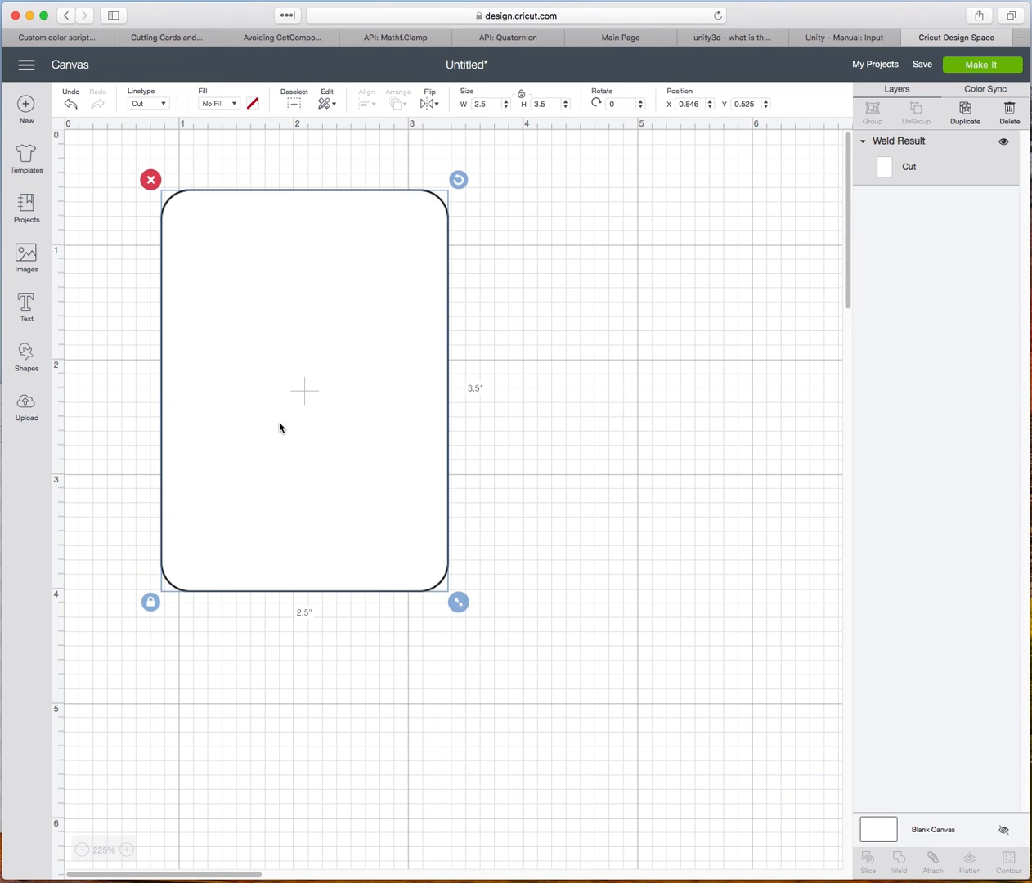
{"action": "left_click_drag", "start_coordinate": [385, 465], "coordinate": [357, 460]}
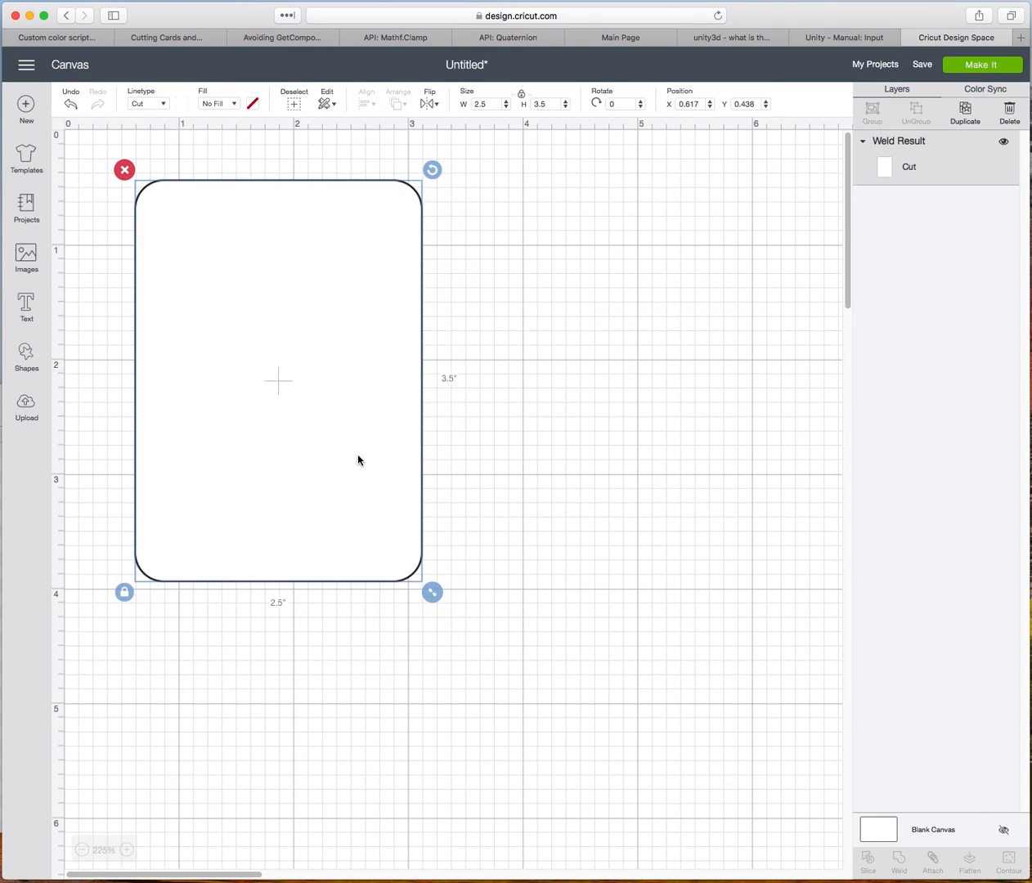